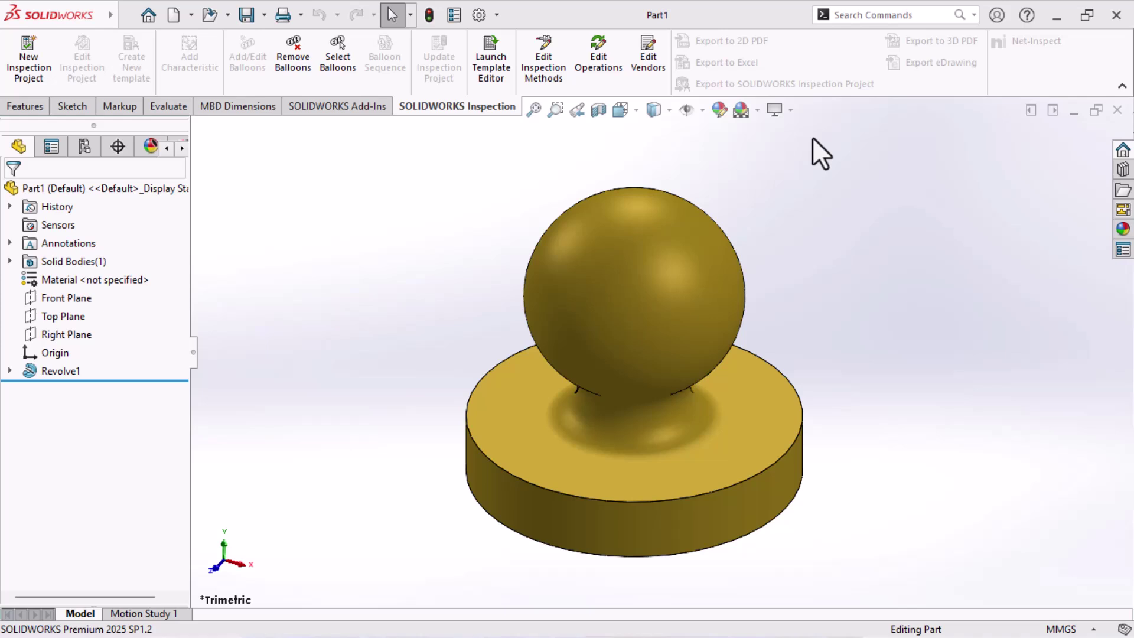
# Show the view display effects list: Shadows In Shaded Mode, Ambient Occlusion, Perspective, Cartoon
pyautogui.click(791, 110)
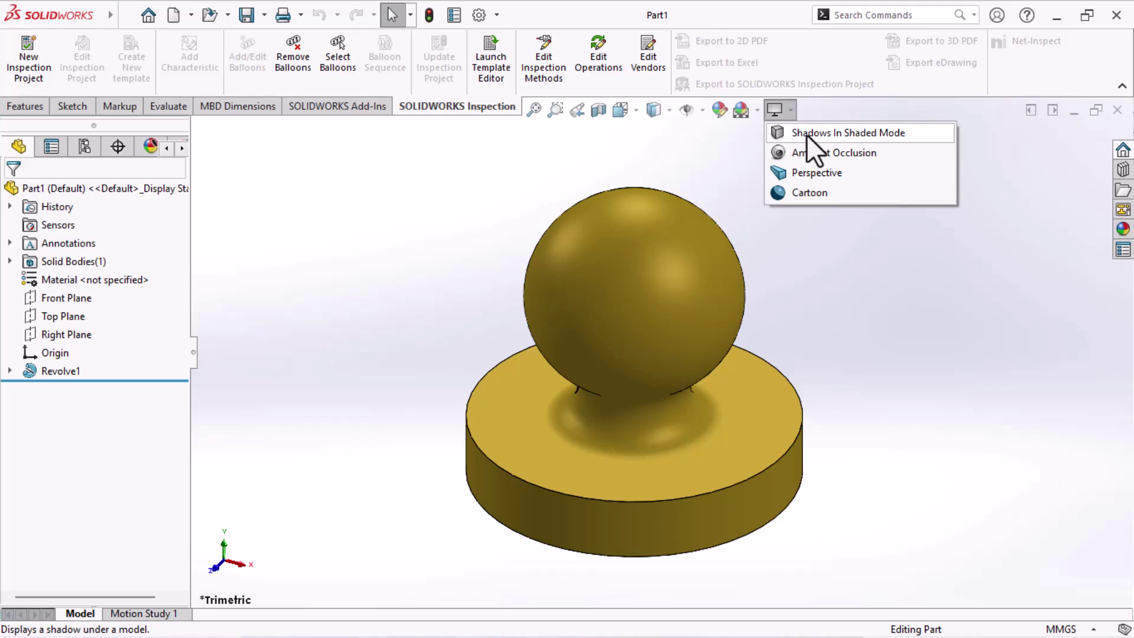
pyautogui.click(122, 16)
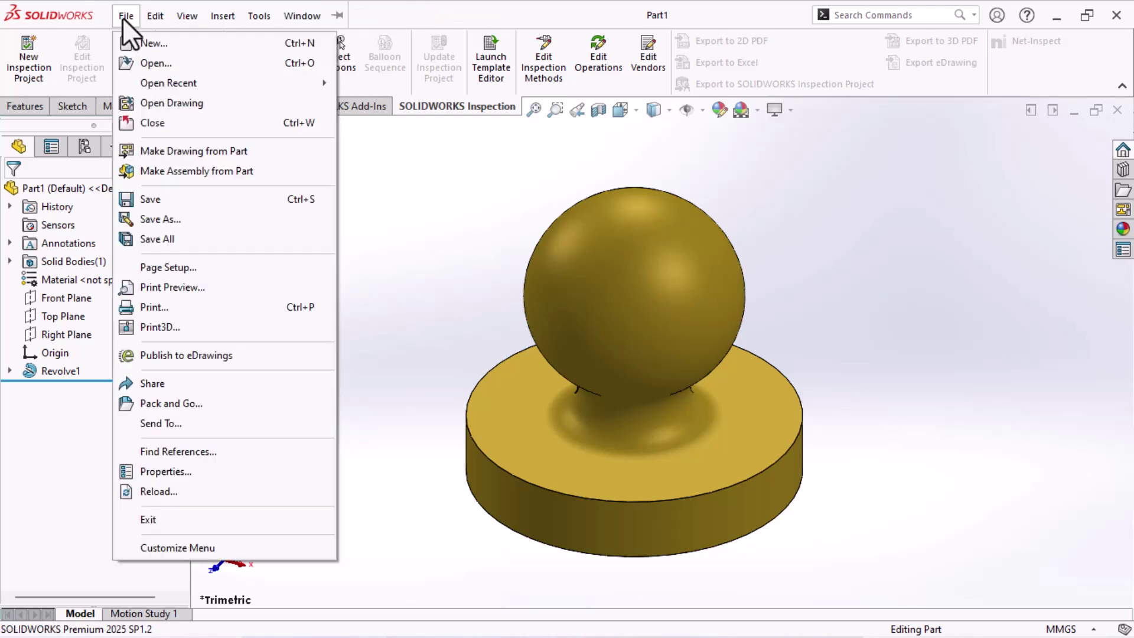
pyautogui.moveTo(182, 19)
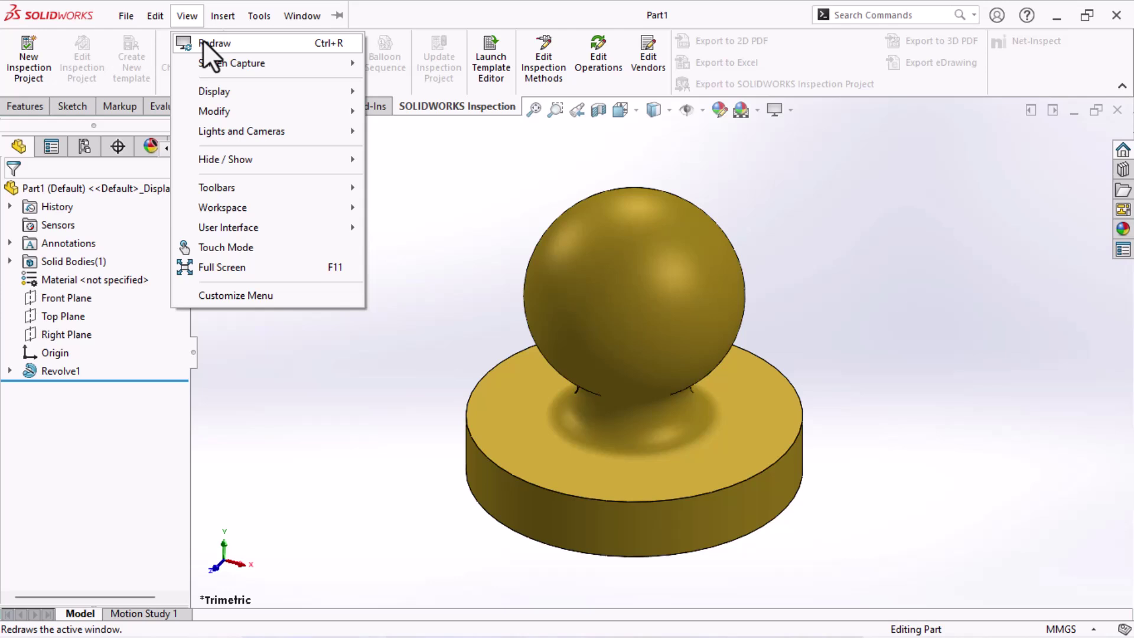
pyautogui.moveTo(233, 91)
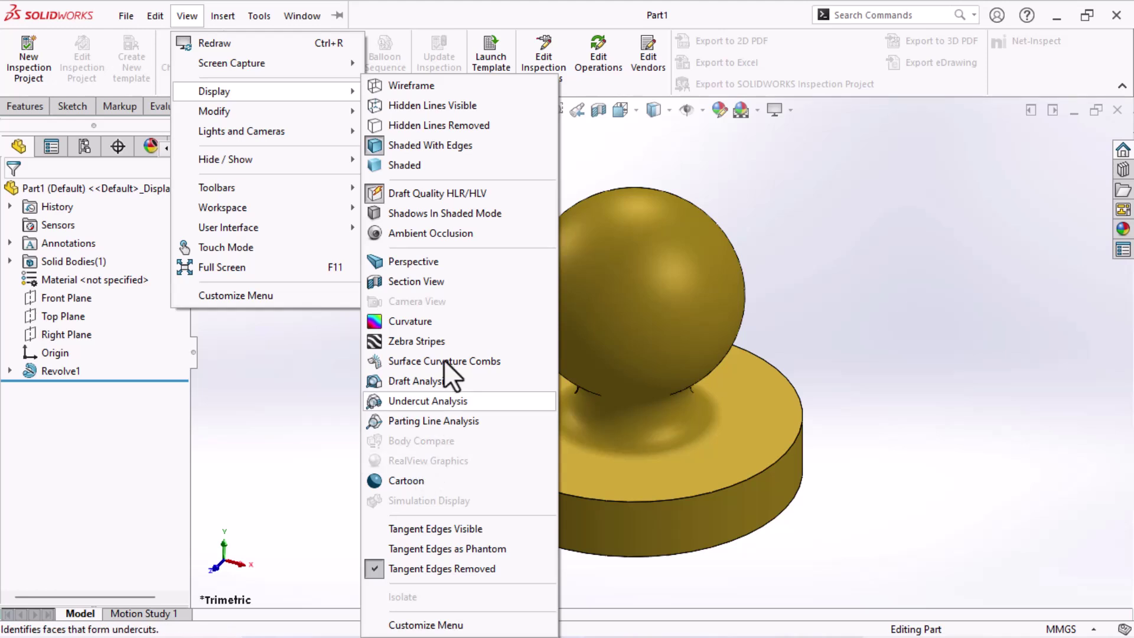
pyautogui.press('Escape')
pyautogui.press('Escape')
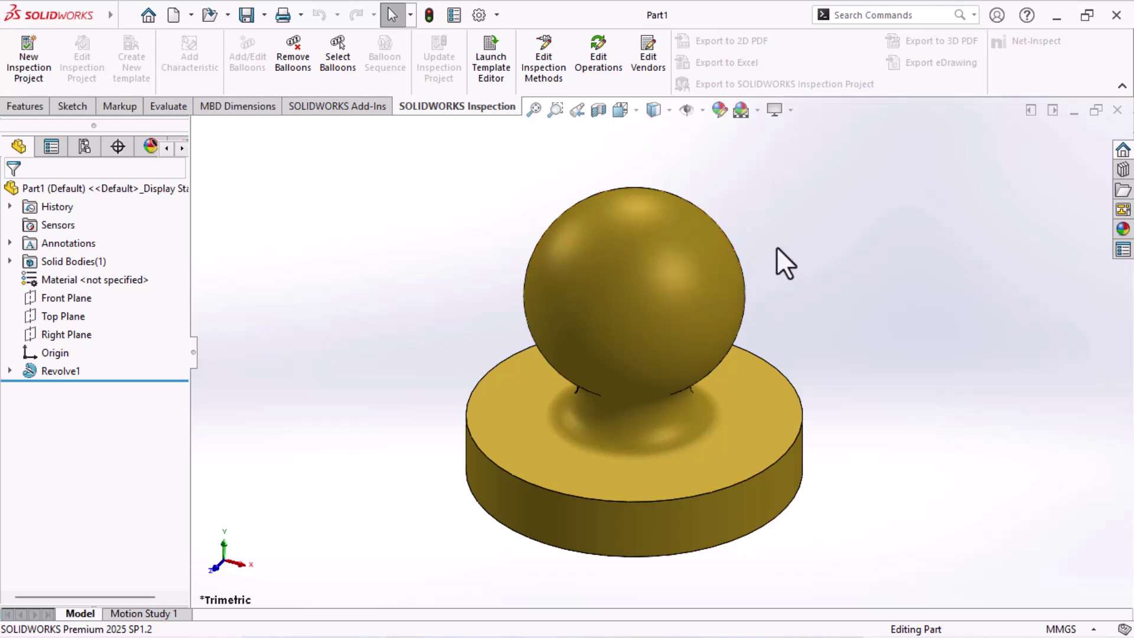
pyautogui.keyDown('ctrl'); pyautogui.moveTo(878, 330); pyautogui.dragTo(763, 358, button='middle'); pyautogui.keyUp('ctrl')
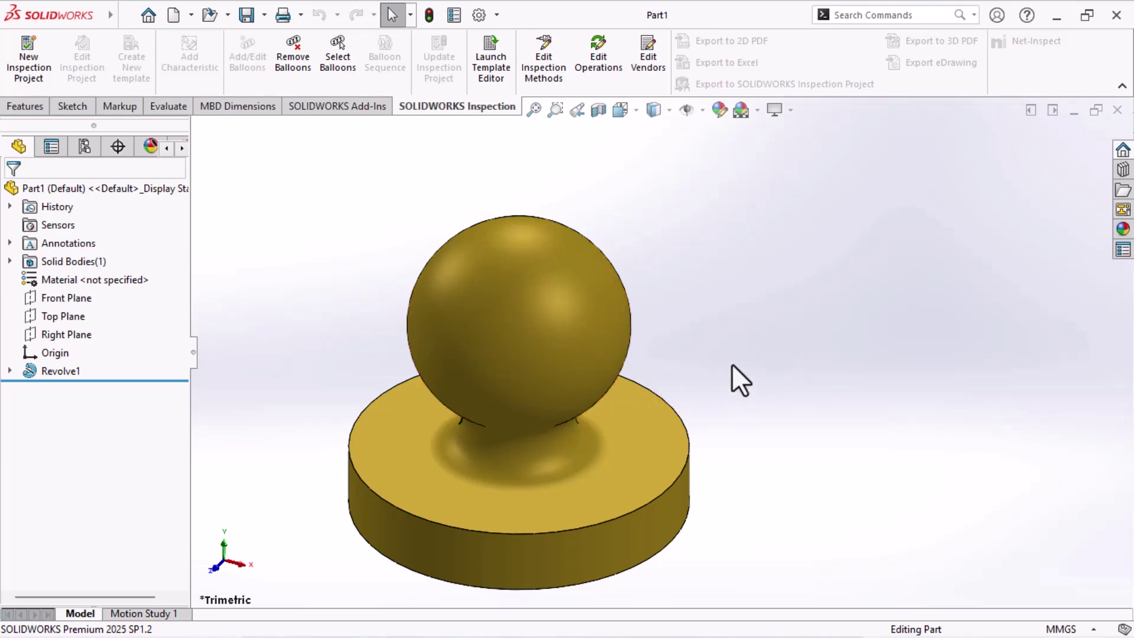
# Close SOLIDWORKS and launch Registry Editor by searching 'regist' in Windows Search
pyautogui.click(1121, 16)
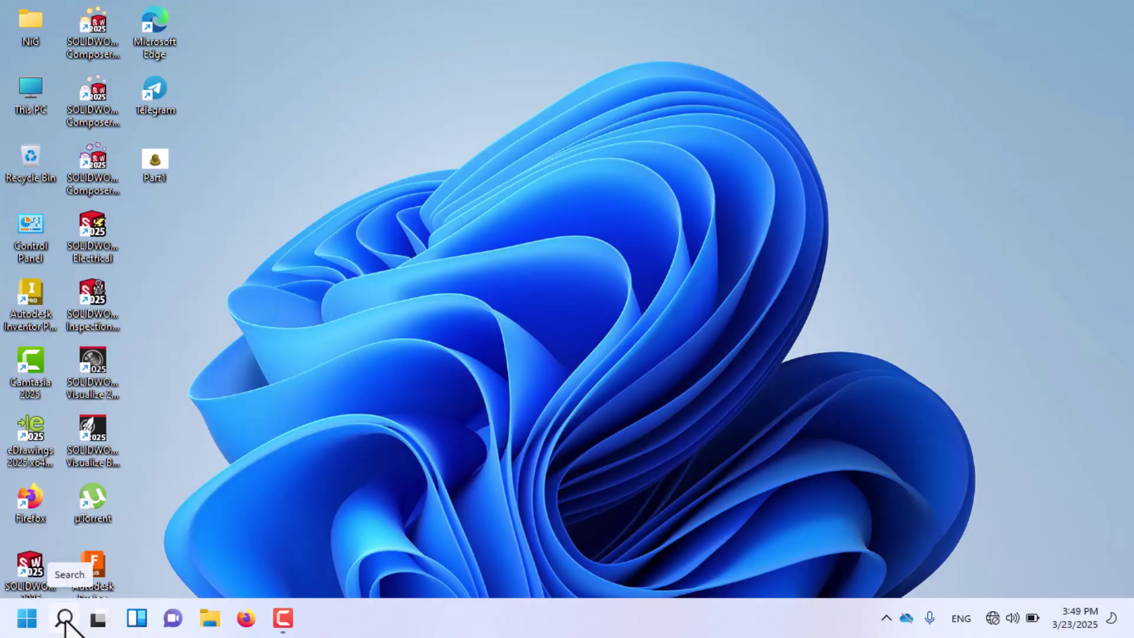
pyautogui.click(66, 618)
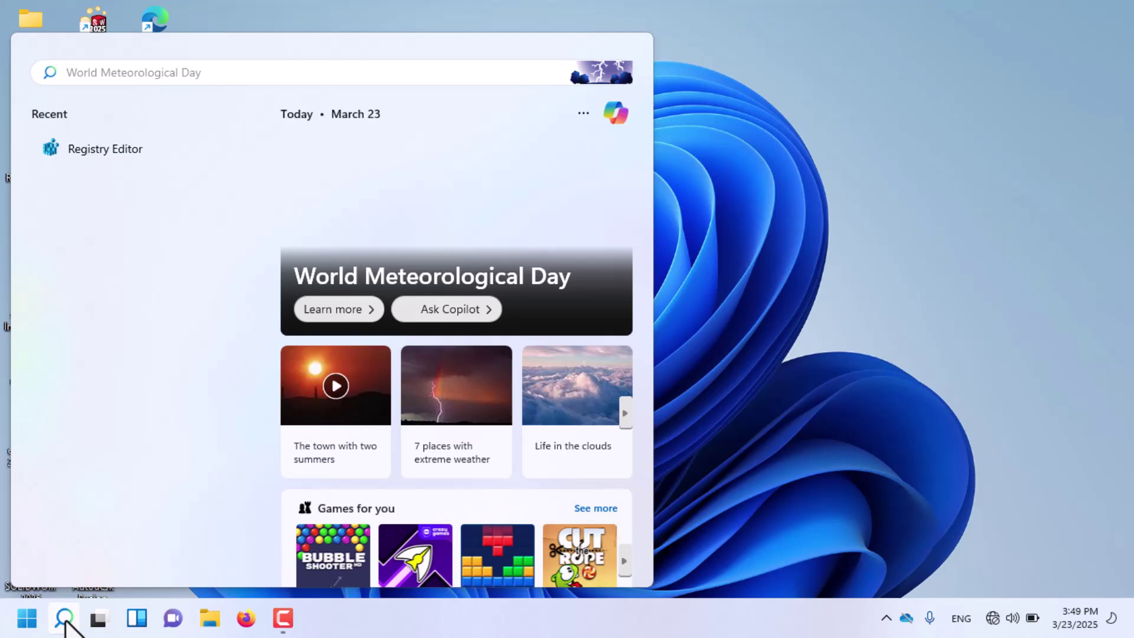
pyautogui.write('re')
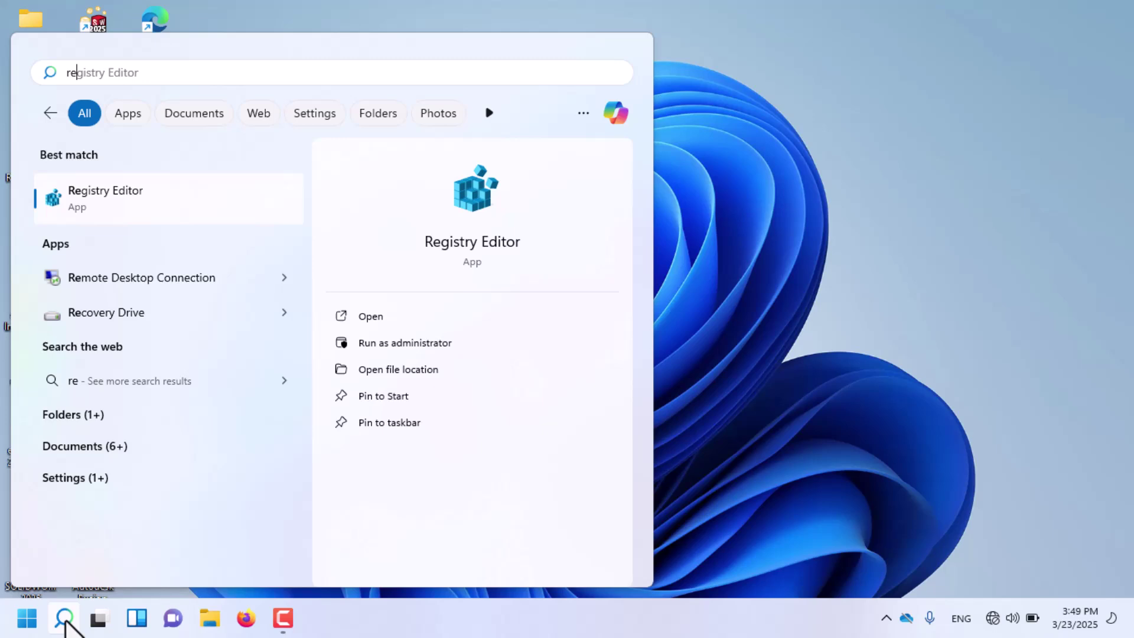
pyautogui.write('gist')
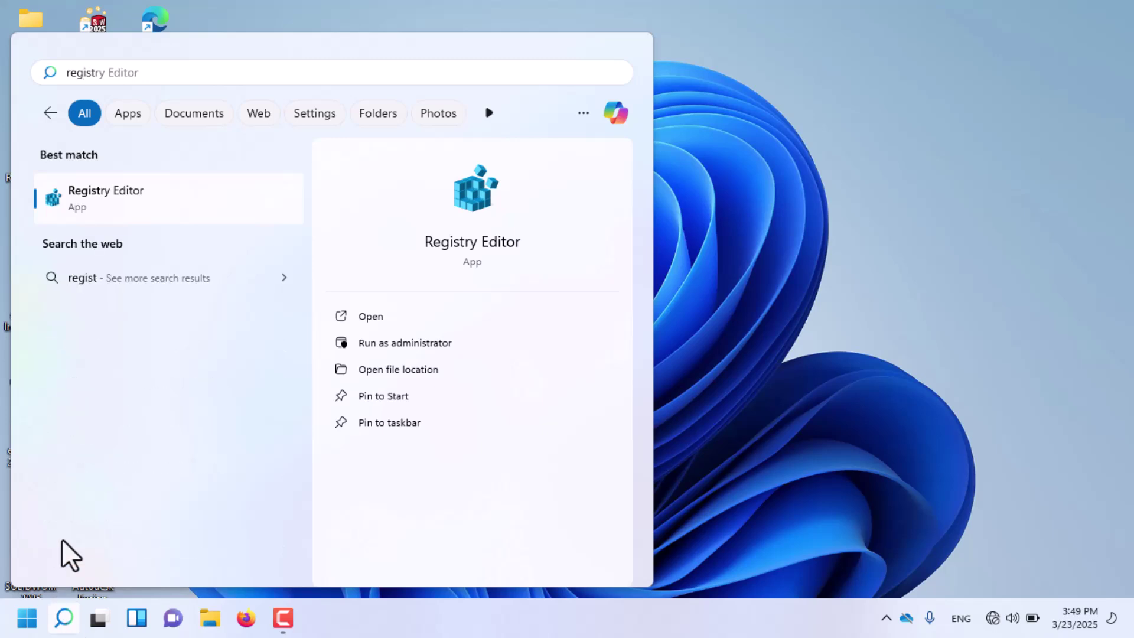
pyautogui.click(381, 318)
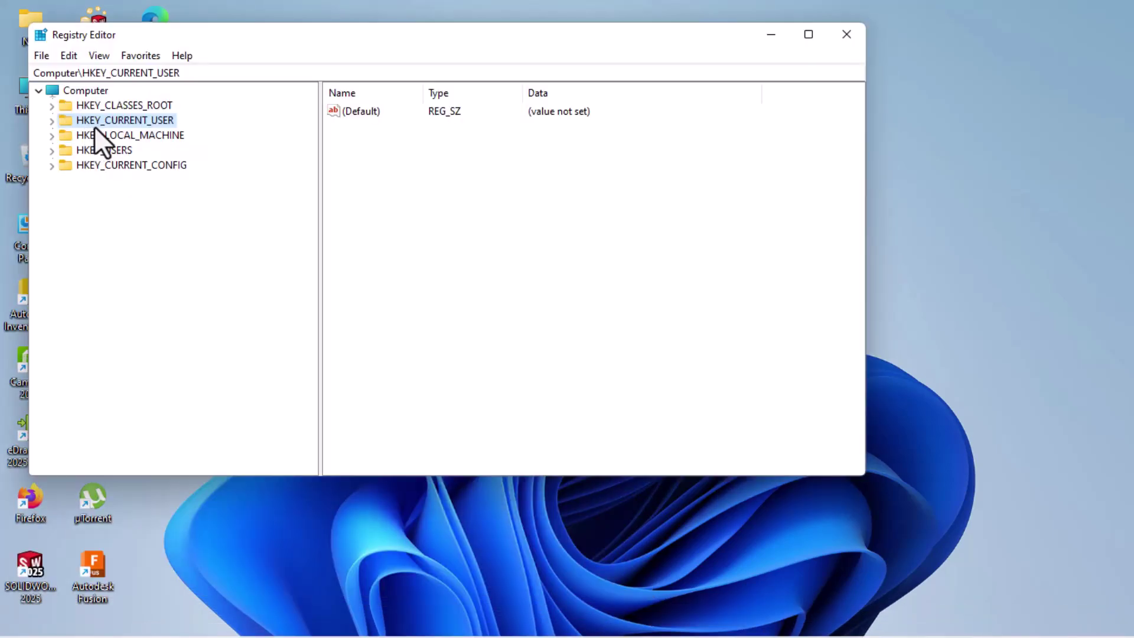
# Navigate to HKEY_CURRENT_USER\Software\SolidWorks\AllowList\Current to view its Renderer, Vendor and Workarounds values
pyautogui.doubleClick(127, 123)
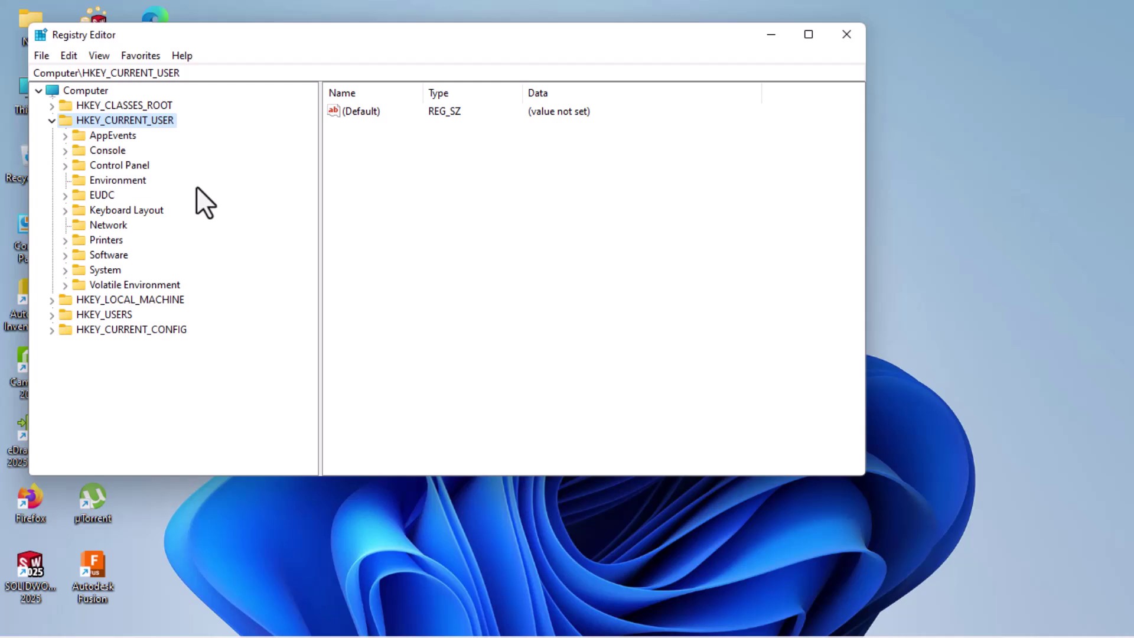
pyautogui.click(66, 256)
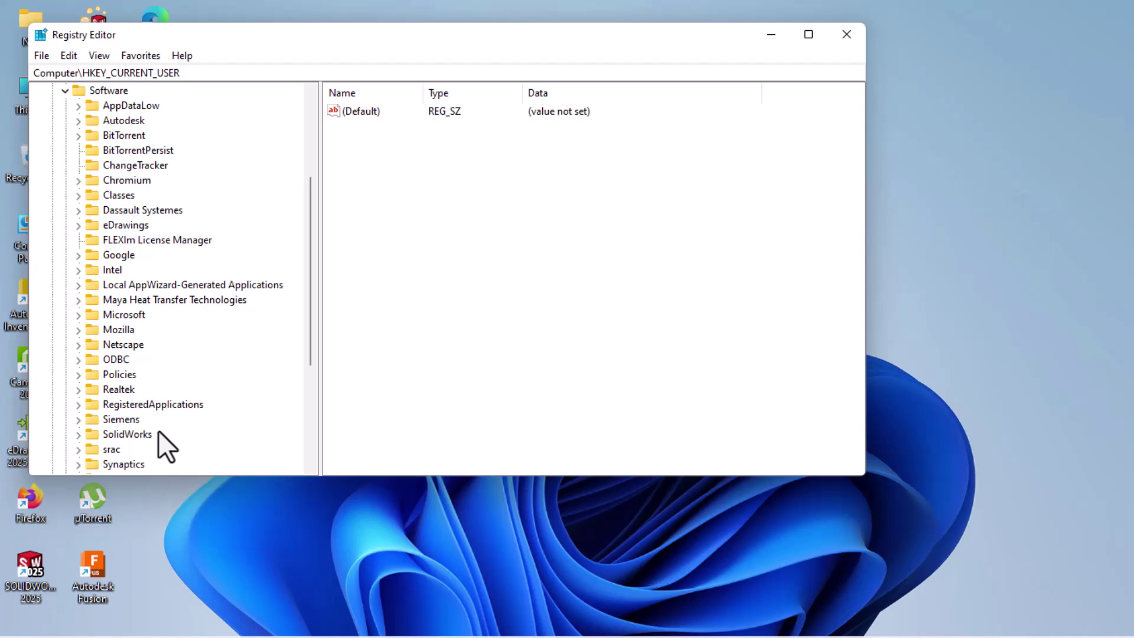
pyautogui.click(78, 434)
pyautogui.click(92, 123)
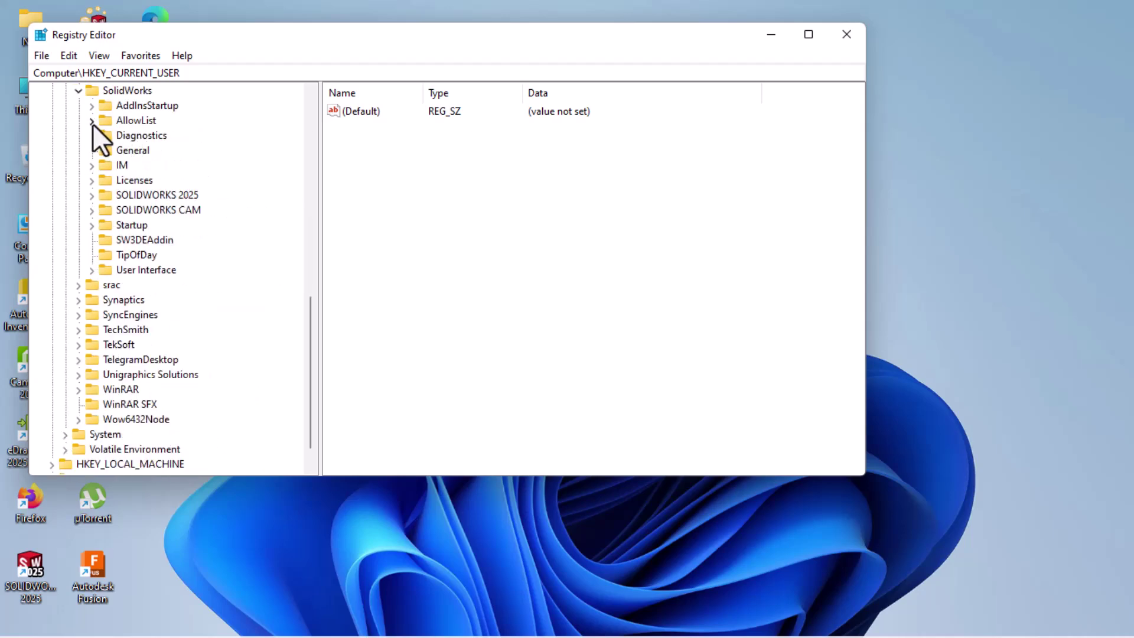
pyautogui.click(92, 123)
pyautogui.click(106, 255)
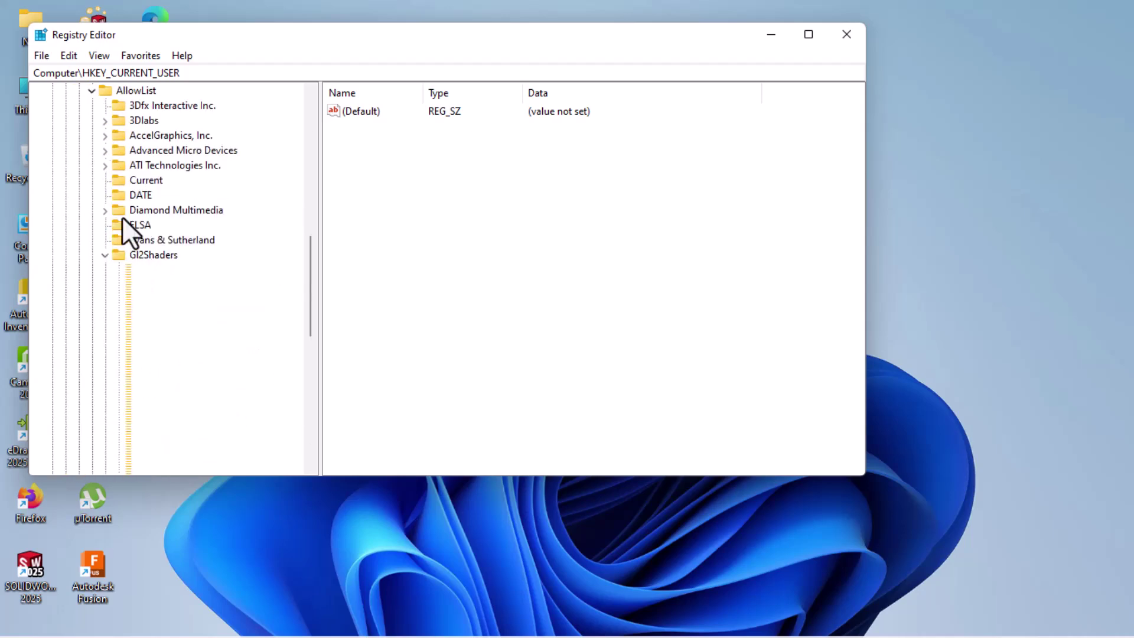
pyautogui.click(140, 181)
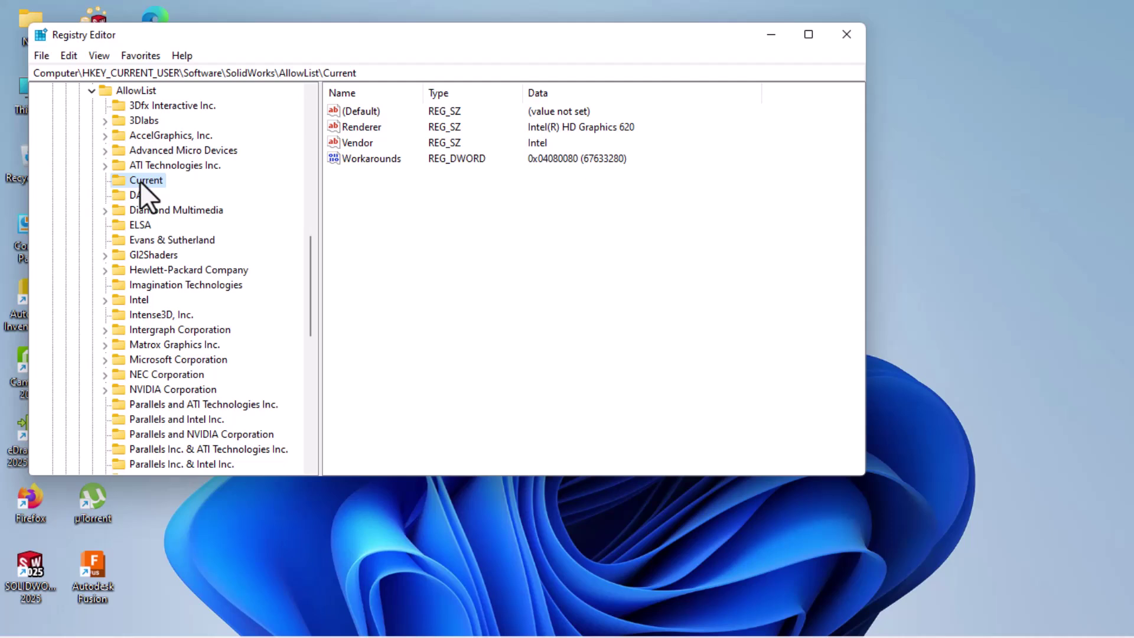
# Copy the Renderer data 'Intel(R) HD Graphics 620' and close its editor unchanged
pyautogui.rightClick(371, 127)
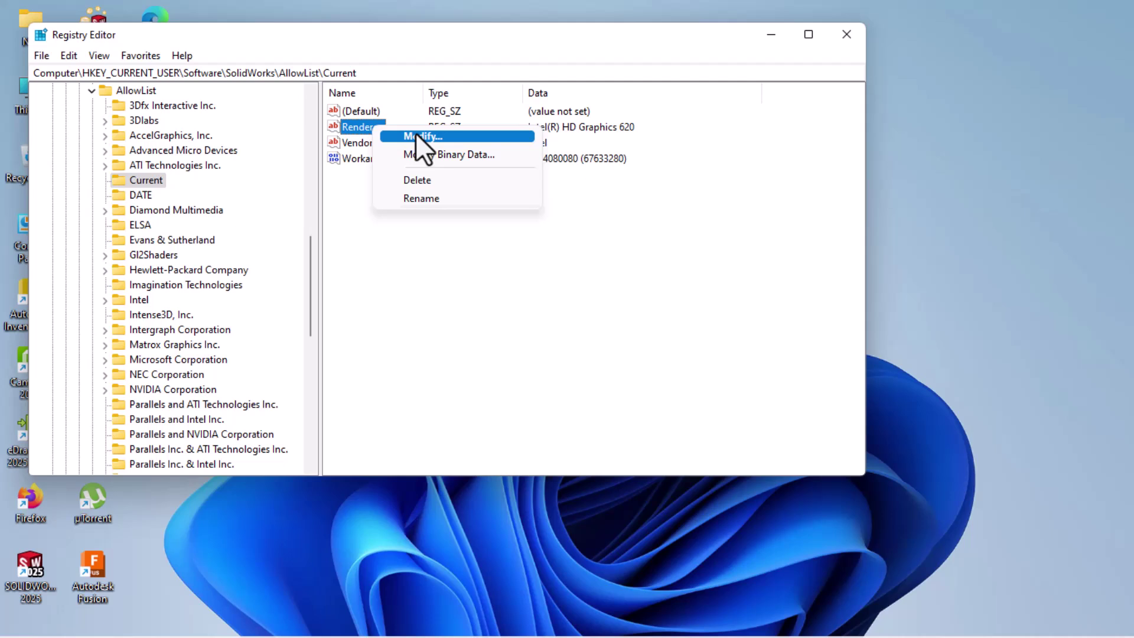
pyautogui.click(416, 136)
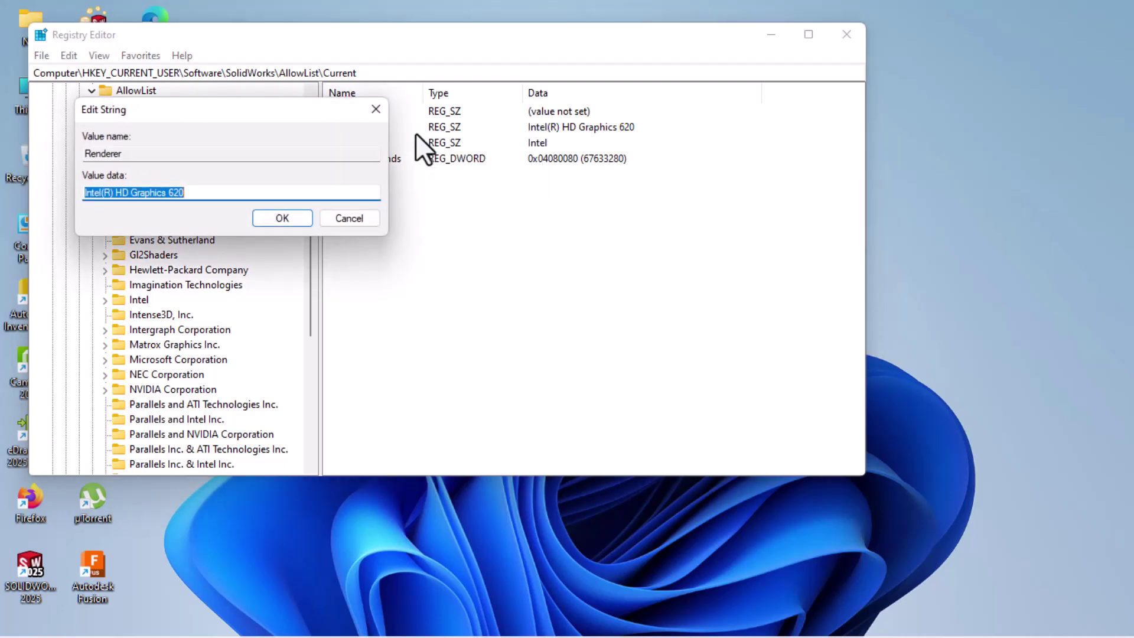
pyautogui.rightClick(159, 193)
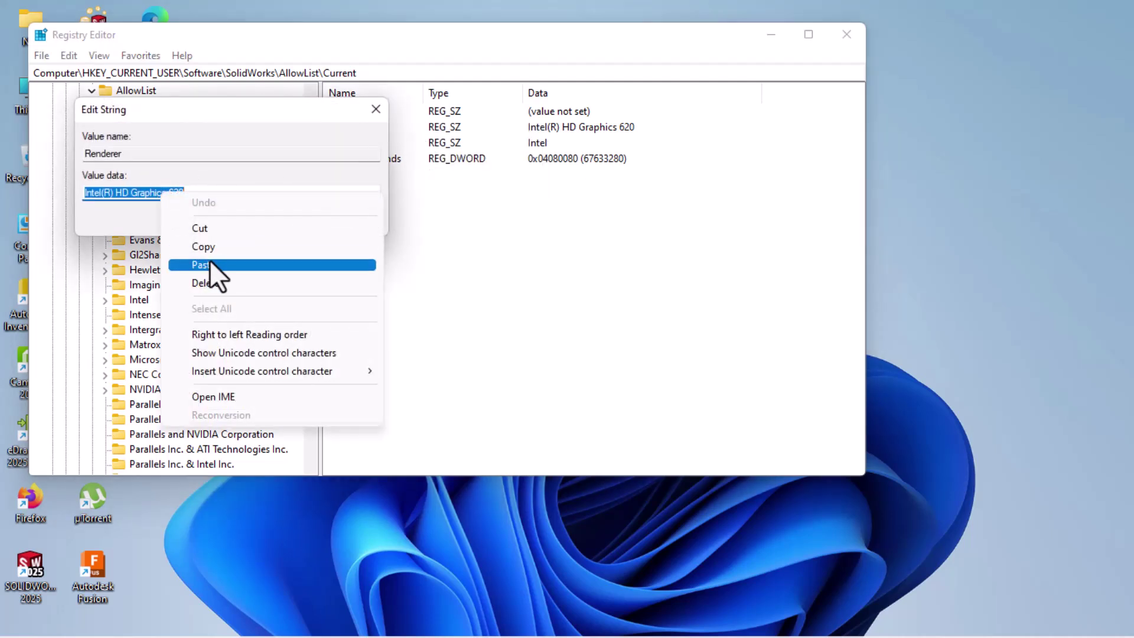
pyautogui.click(207, 248)
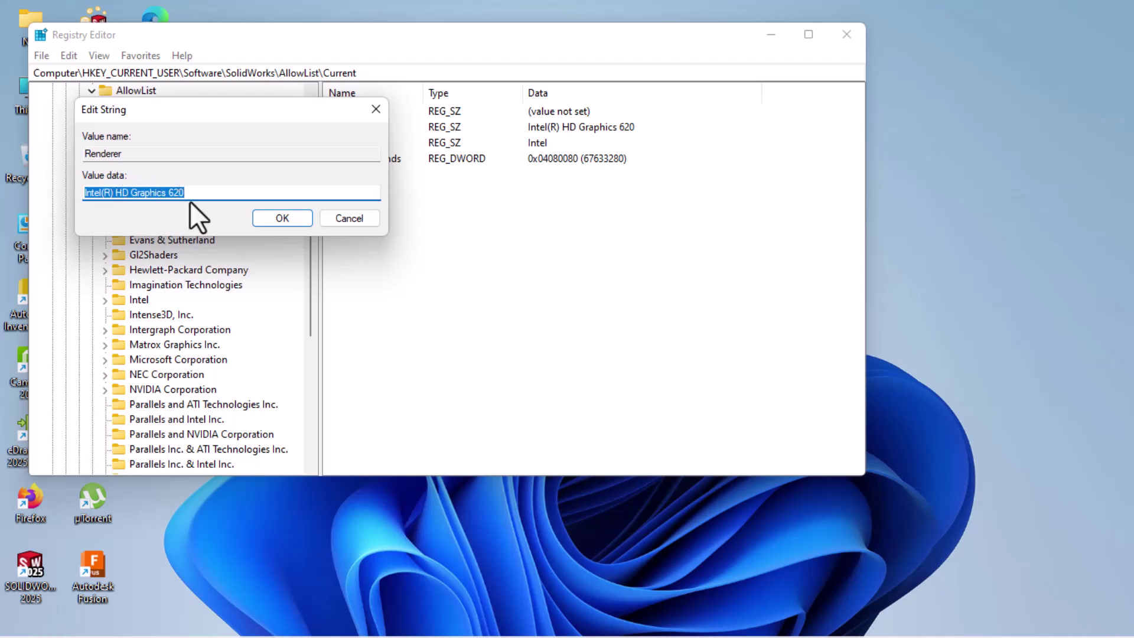
pyautogui.click(282, 218)
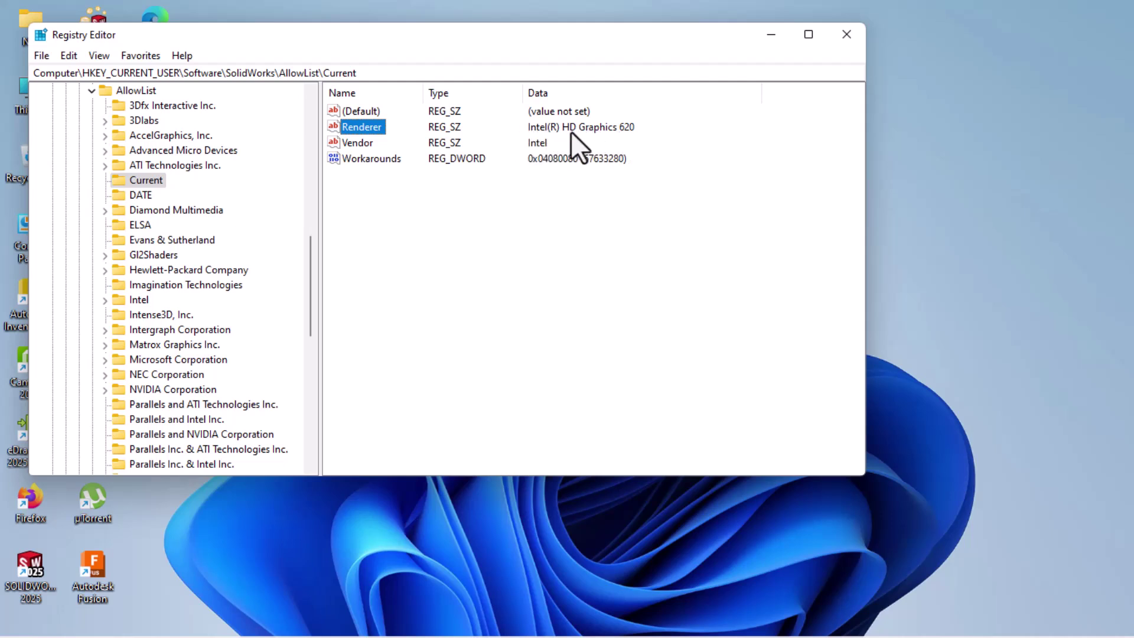
# Create a key under Gl2Shaders\Other named 'Intel(R) HD Graphics 620' using the copied renderer name
pyautogui.click(104, 256)
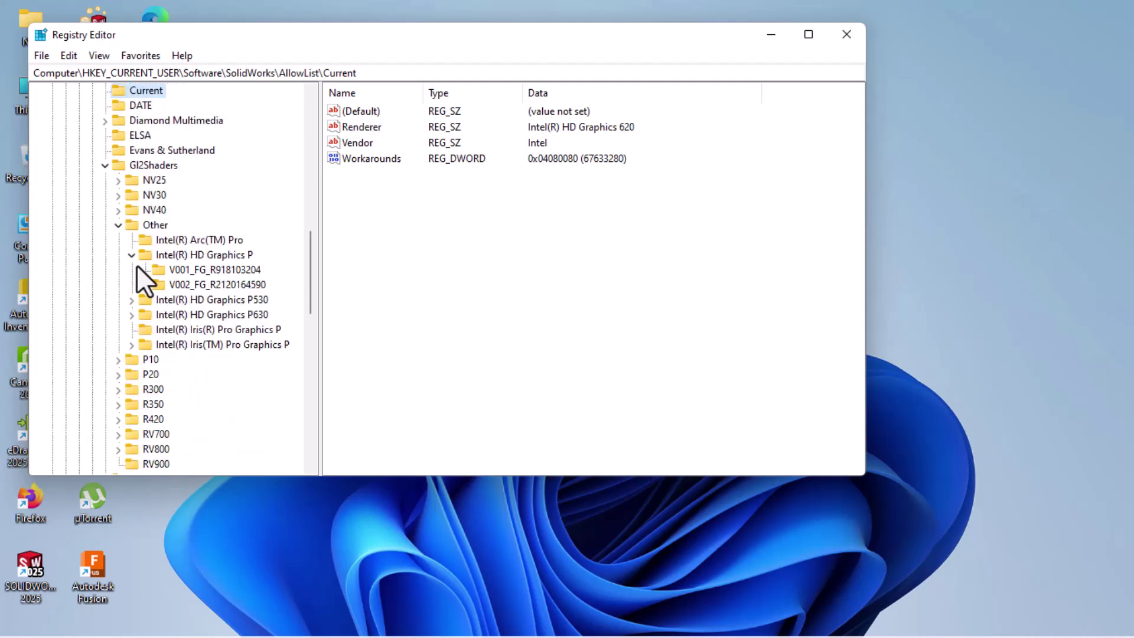
pyautogui.click(121, 227)
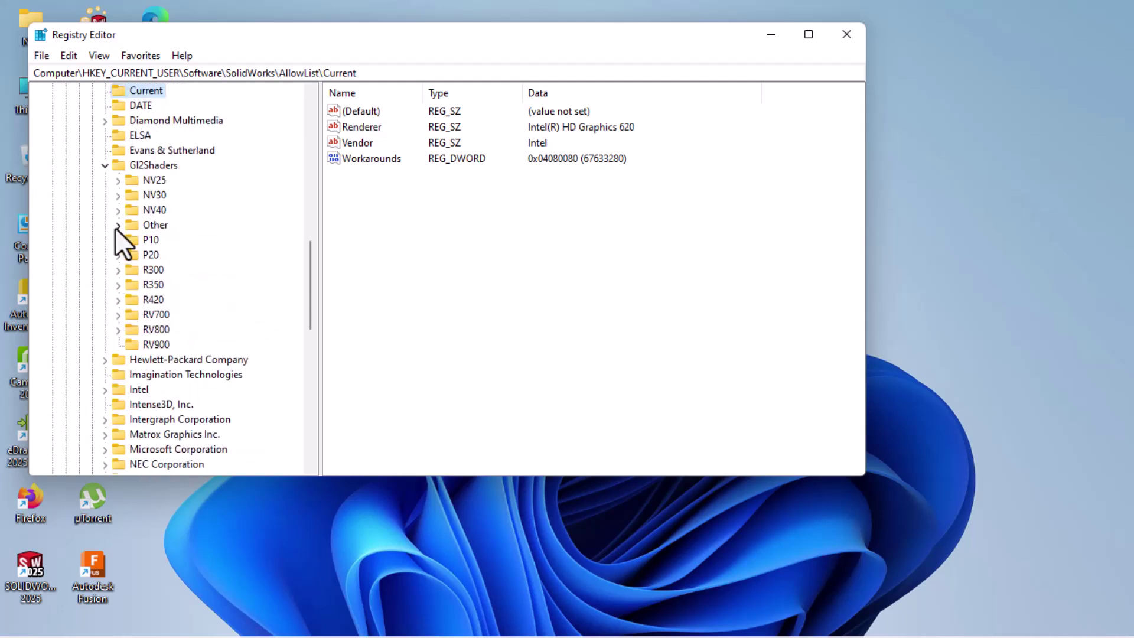
pyautogui.click(118, 226)
pyautogui.rightClick(151, 226)
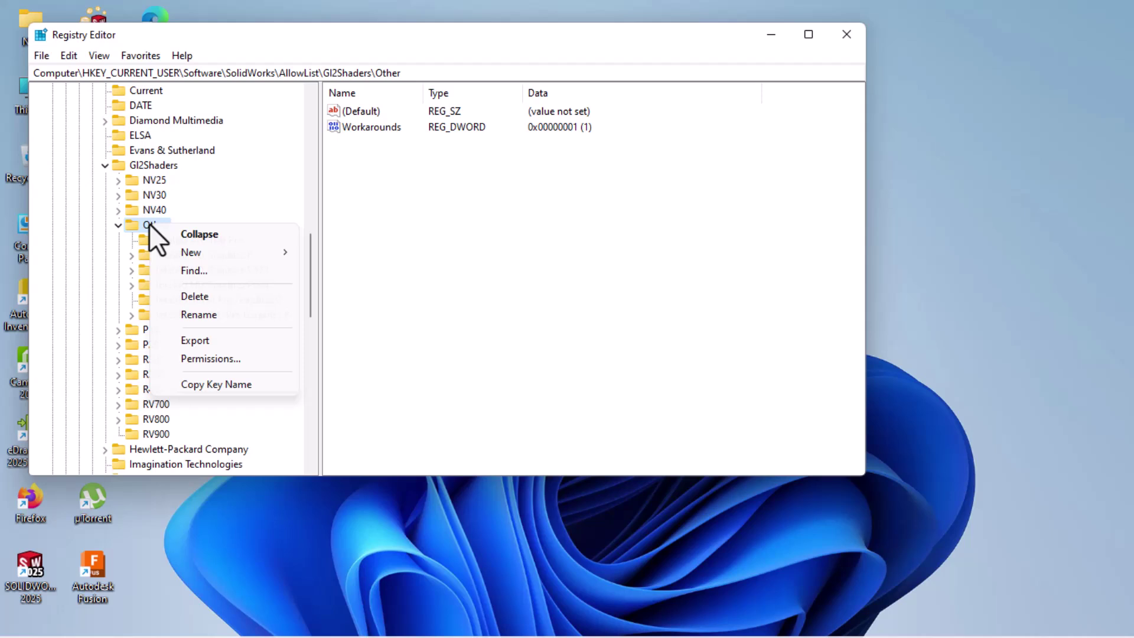
pyautogui.moveTo(194, 246)
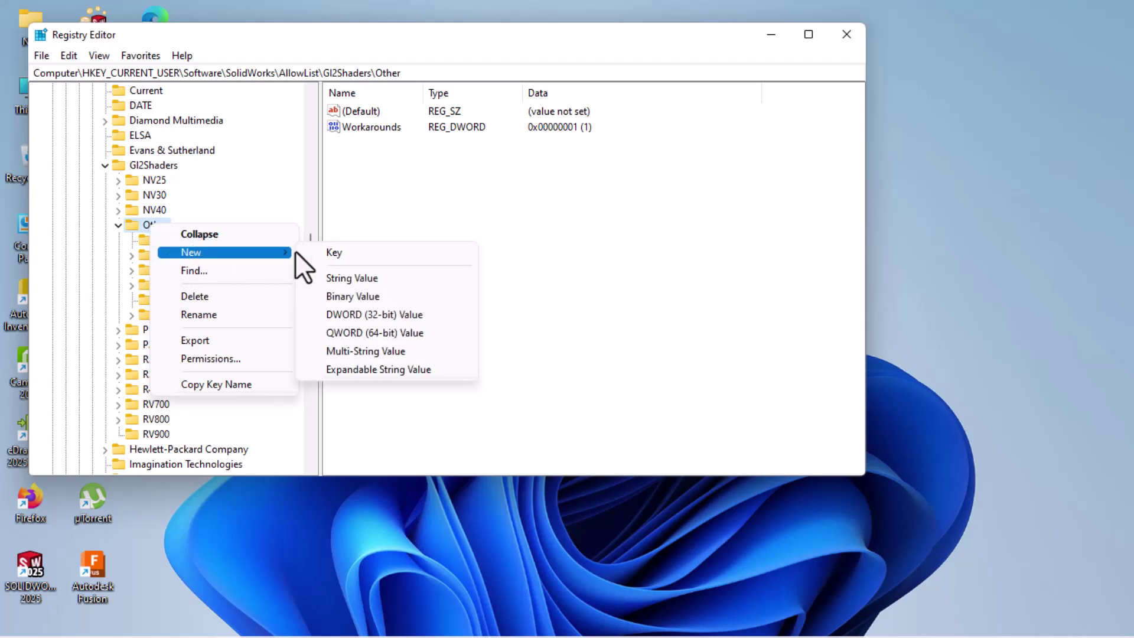
pyautogui.click(343, 253)
pyautogui.rightClick(193, 329)
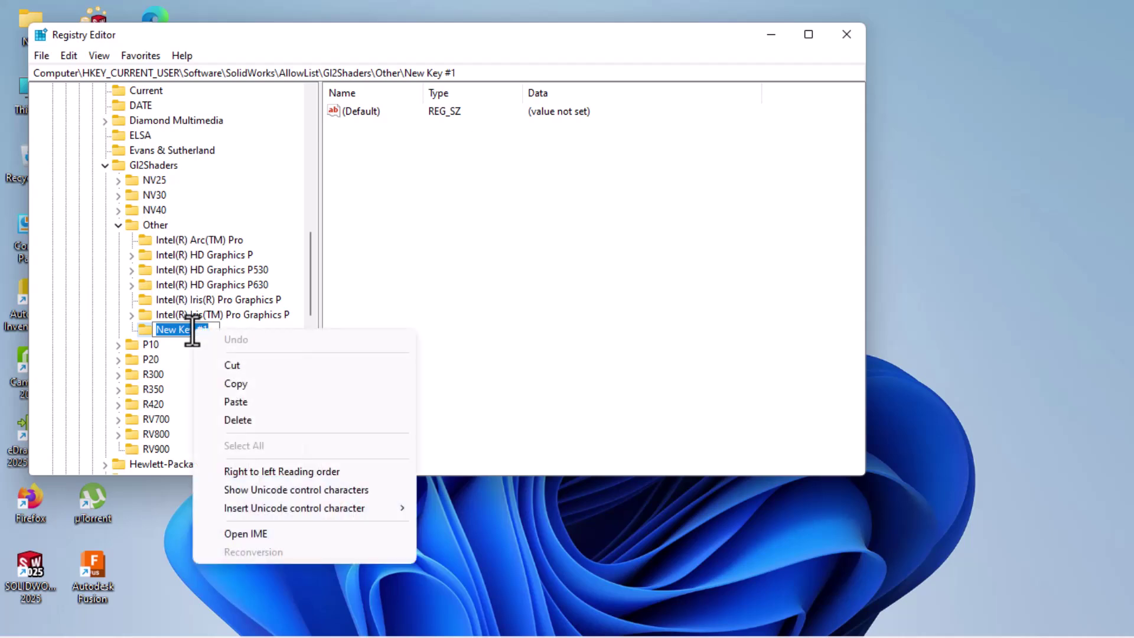
pyautogui.click(250, 401)
pyautogui.click(397, 347)
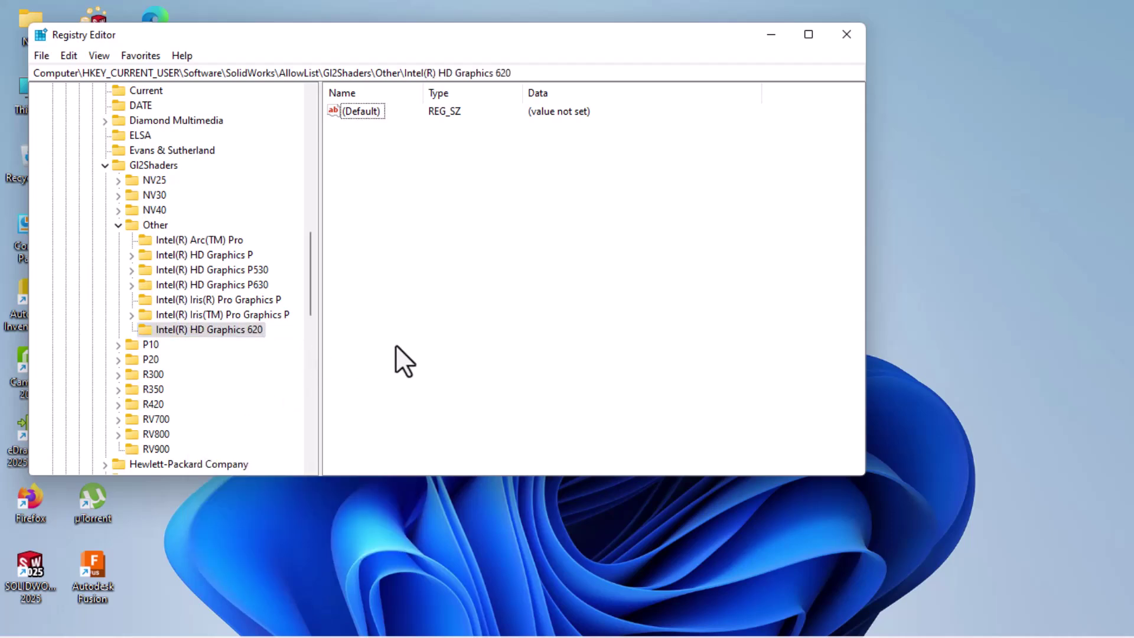
pyautogui.rightClick(229, 331)
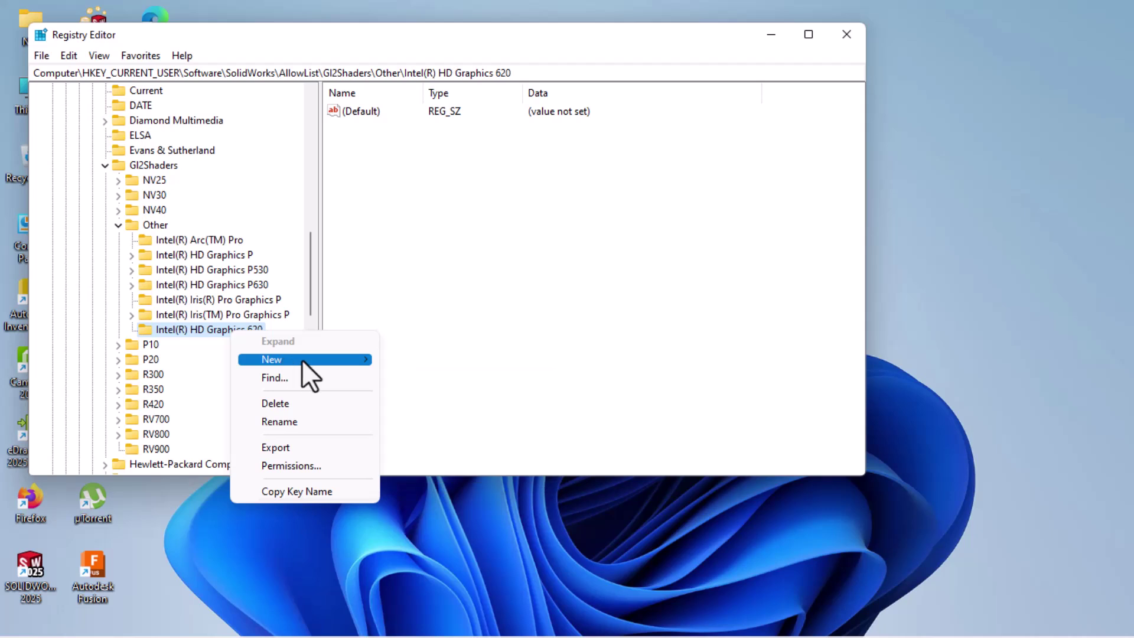
# Add a DWORD (32-bit) value named Workarounds to the Intel(R) HD Graphics 620 key
pyautogui.moveTo(302, 360)
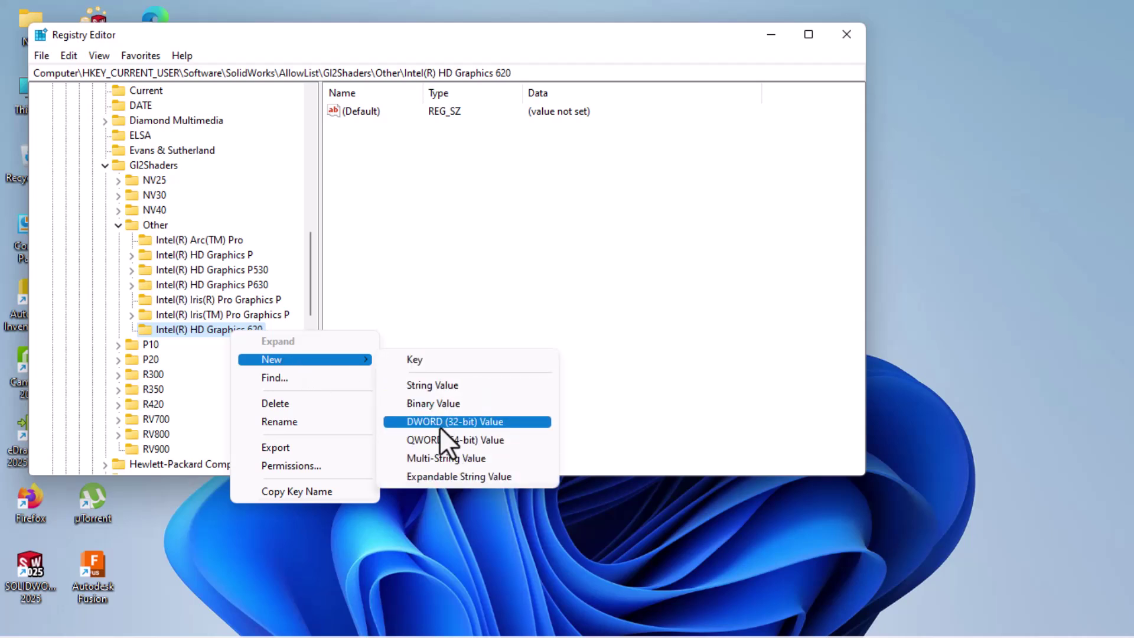
pyautogui.click(473, 423)
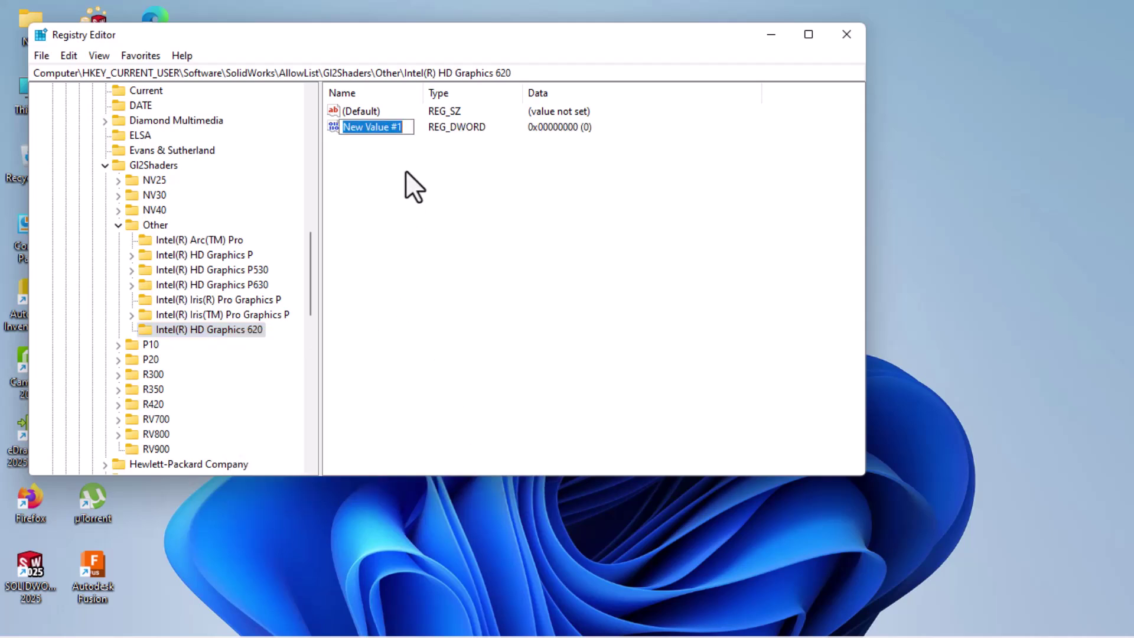
pyautogui.write('Workaround')
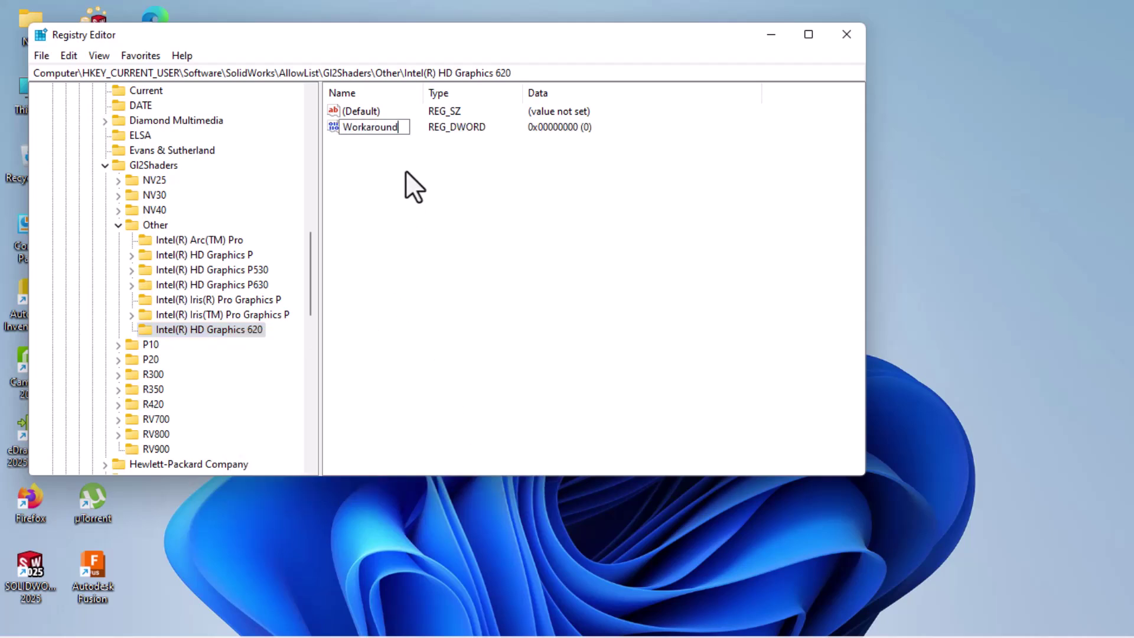
pyautogui.write('s')
pyautogui.press('Return')
pyautogui.rightClick(386, 128)
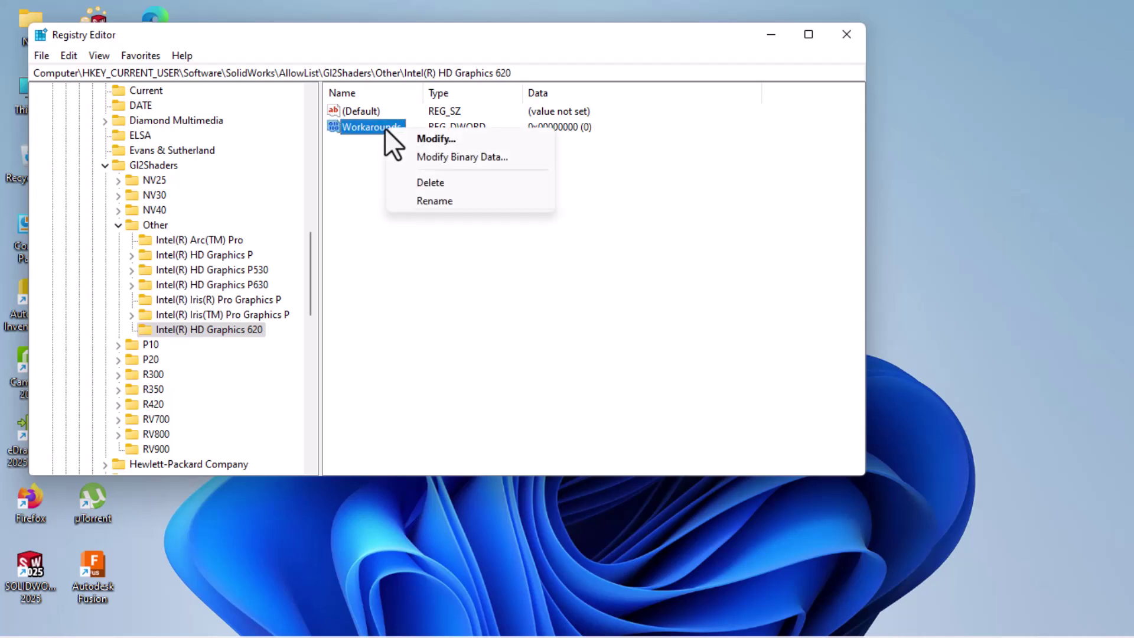
pyautogui.click(435, 140)
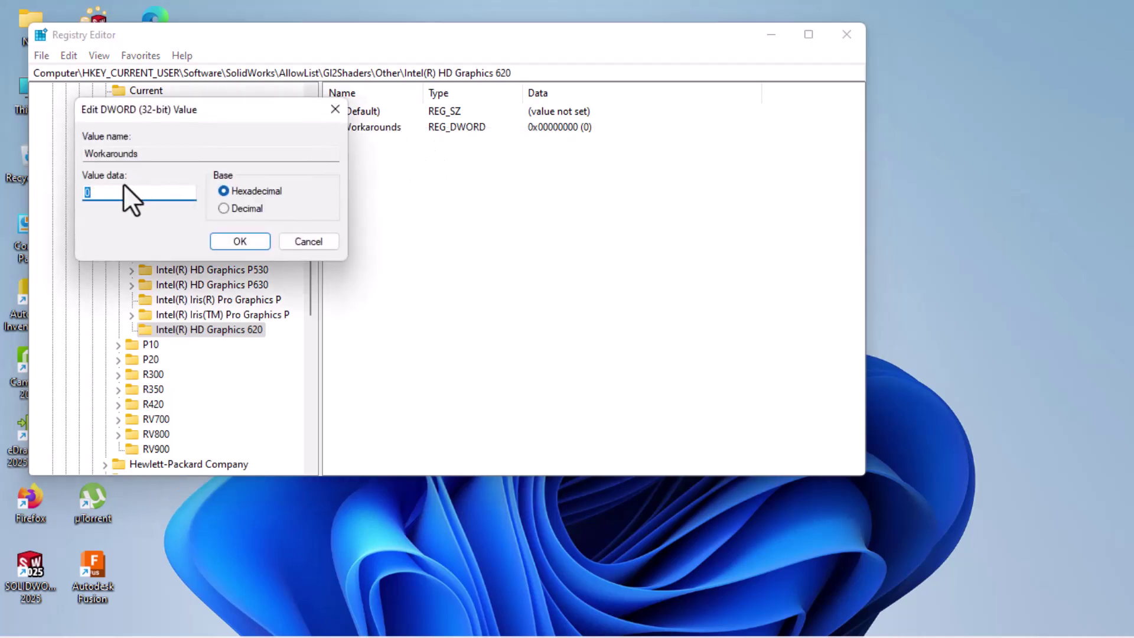
pyautogui.write('30008')
pyautogui.click(240, 237)
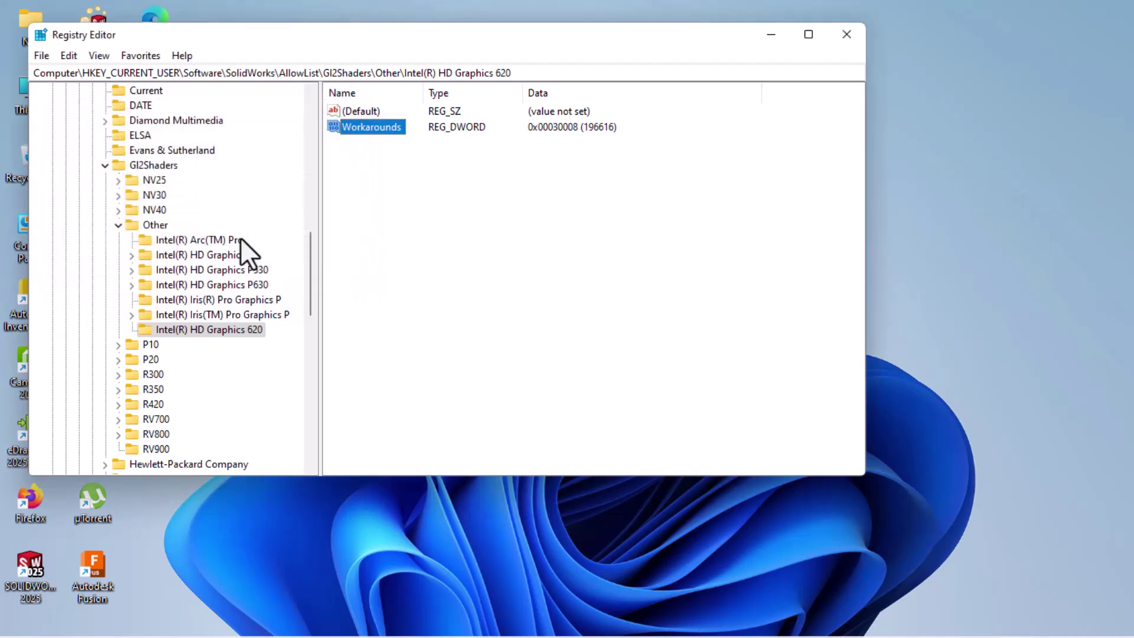
# Collapse Gl2Shaders, AllowList, SolidWorks, Software and HKEY_CURRENT_USER, then close Registry Editor
pyautogui.click(101, 166)
pyautogui.scroll(4, 114, 198)
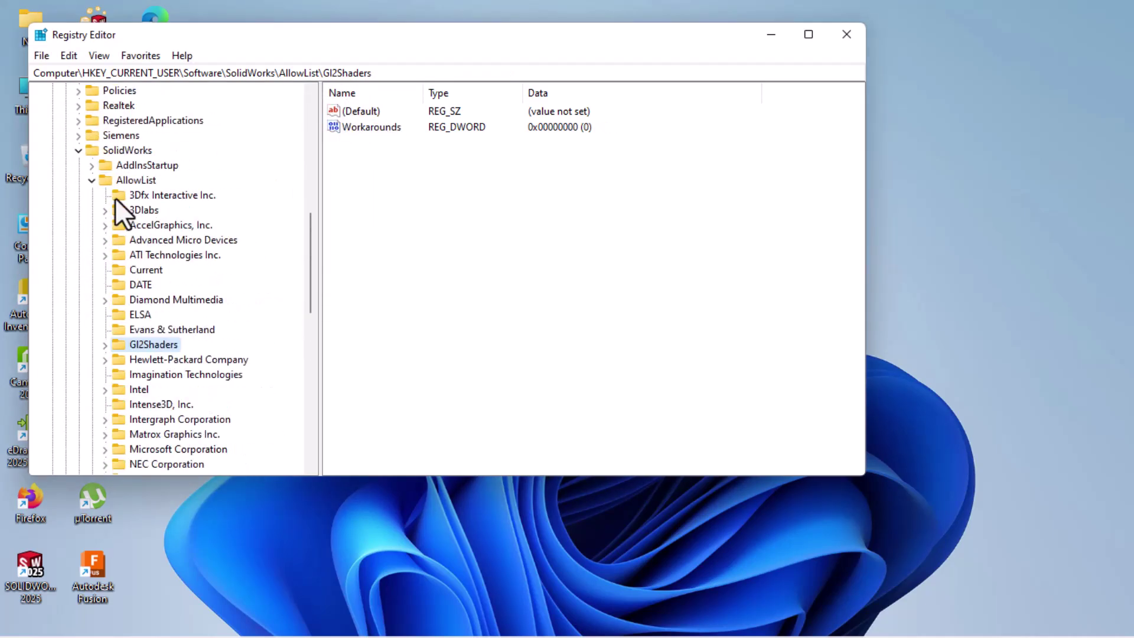
pyautogui.click(91, 180)
pyautogui.click(78, 150)
pyautogui.scroll(4, 94, 219)
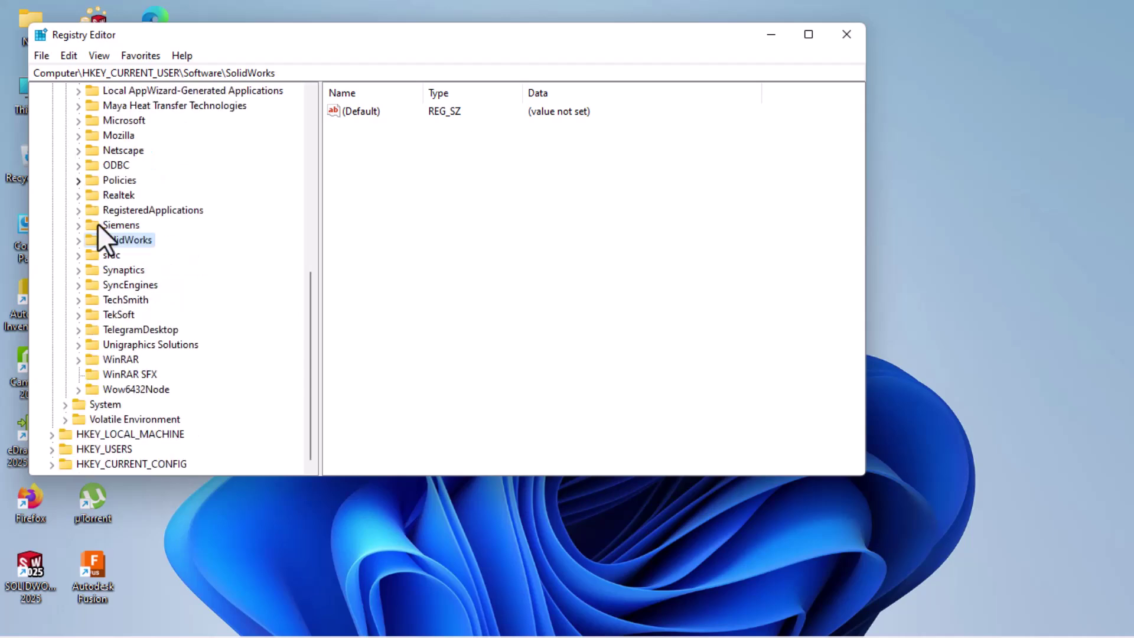
pyautogui.scroll(4, 98, 180)
pyautogui.click(65, 121)
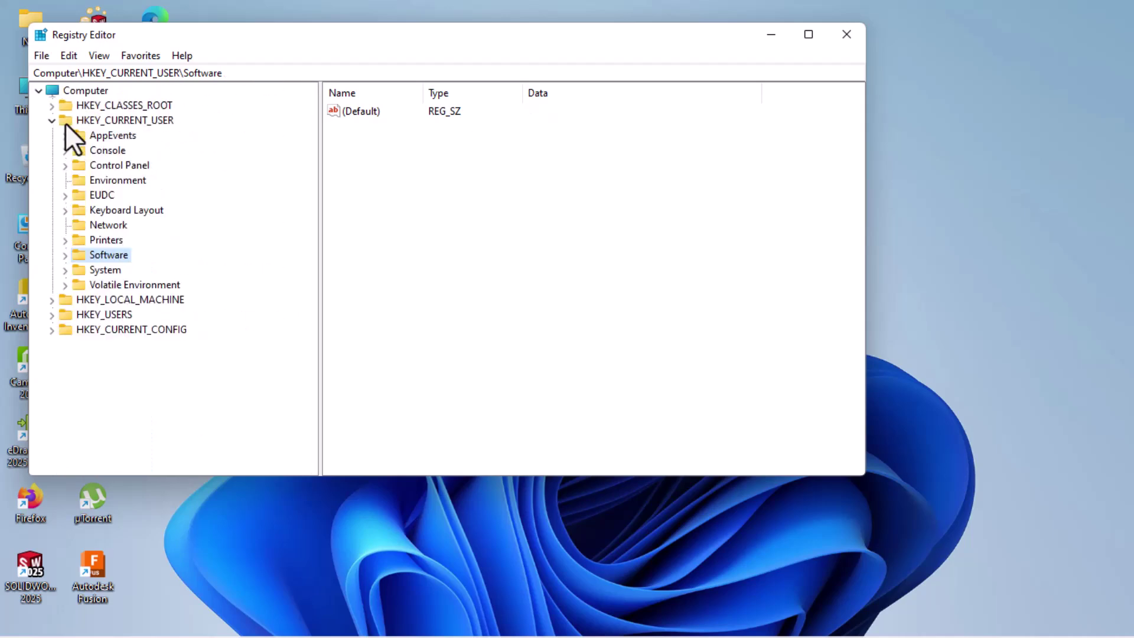
pyautogui.click(52, 121)
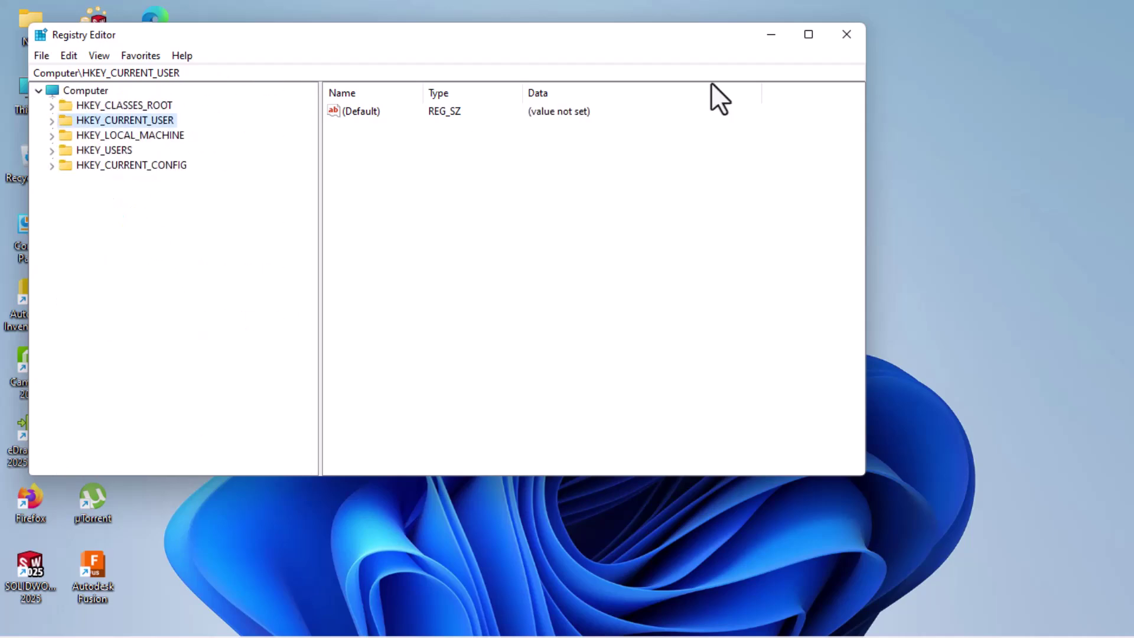
pyautogui.click(846, 34)
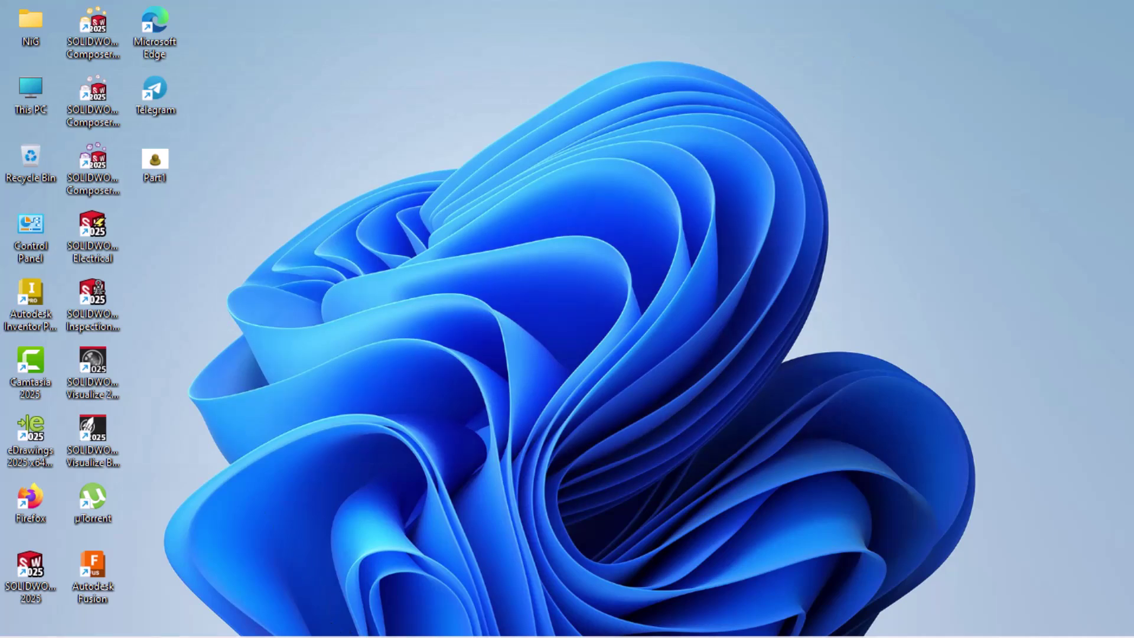
# Relaunch SOLIDWORKS and open Part1.SLDPRT from Recent Documents in the Welcome dialog
pyautogui.moveTo(149, 625)
pyautogui.moveTo(52, 597)
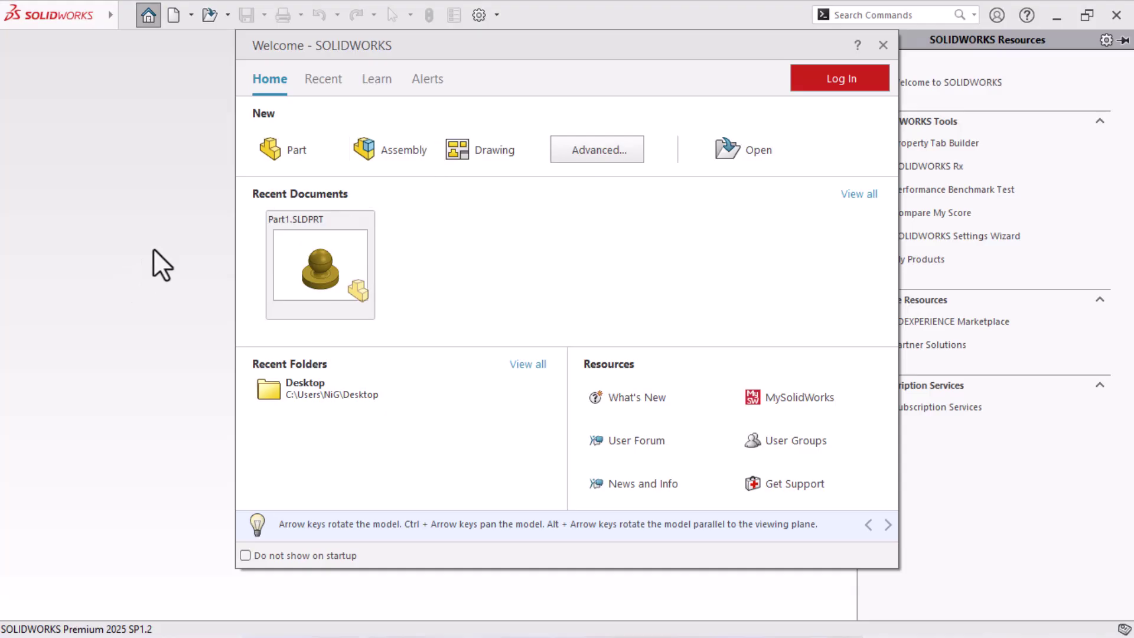
pyautogui.click(319, 256)
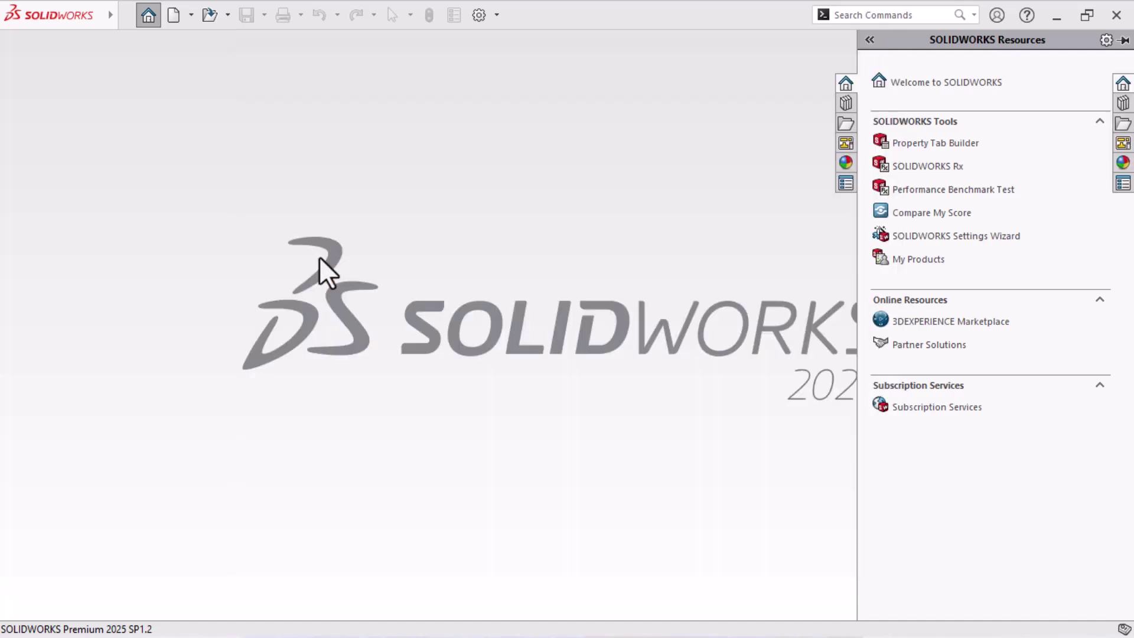
# Apply the Plain White scene to Part1 and zoom in and out to inspect the gold part's reflections
pyautogui.scroll(2, 763, 343)
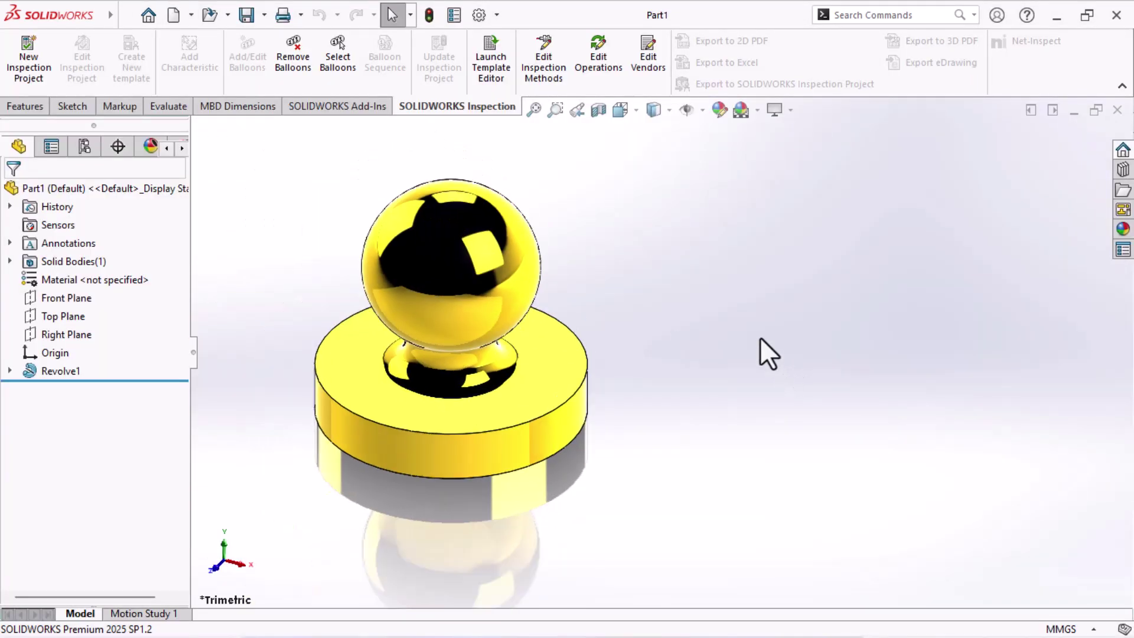
pyautogui.click(757, 109)
pyautogui.click(777, 159)
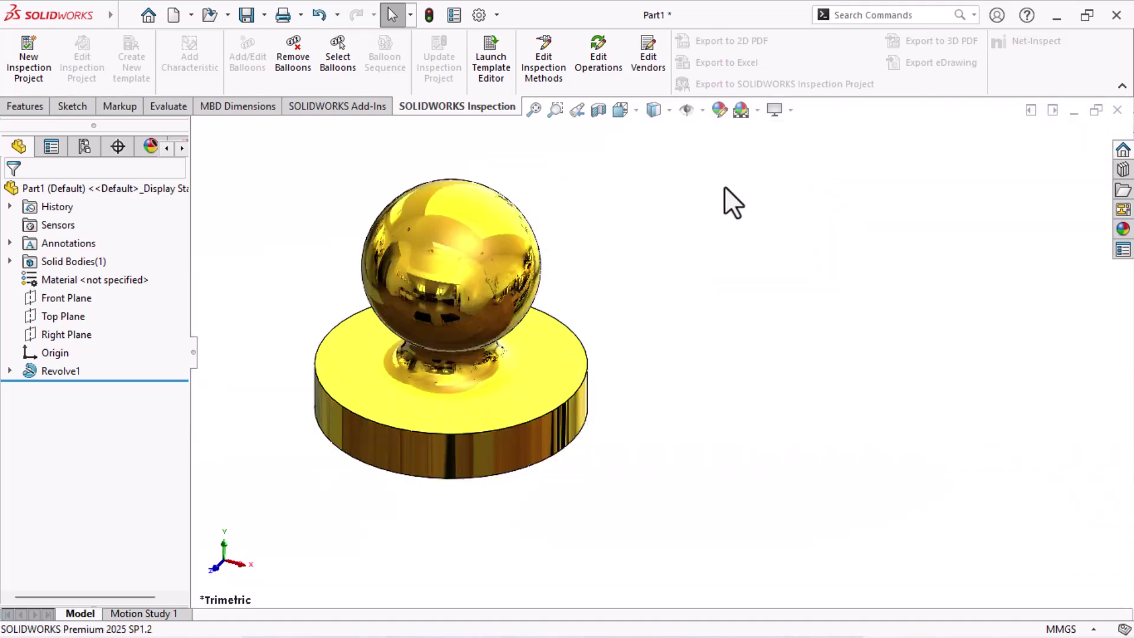
pyautogui.scroll(2, 684, 342)
pyautogui.scroll(-1, 476, 362)
pyautogui.scroll(-5, 627, 443)
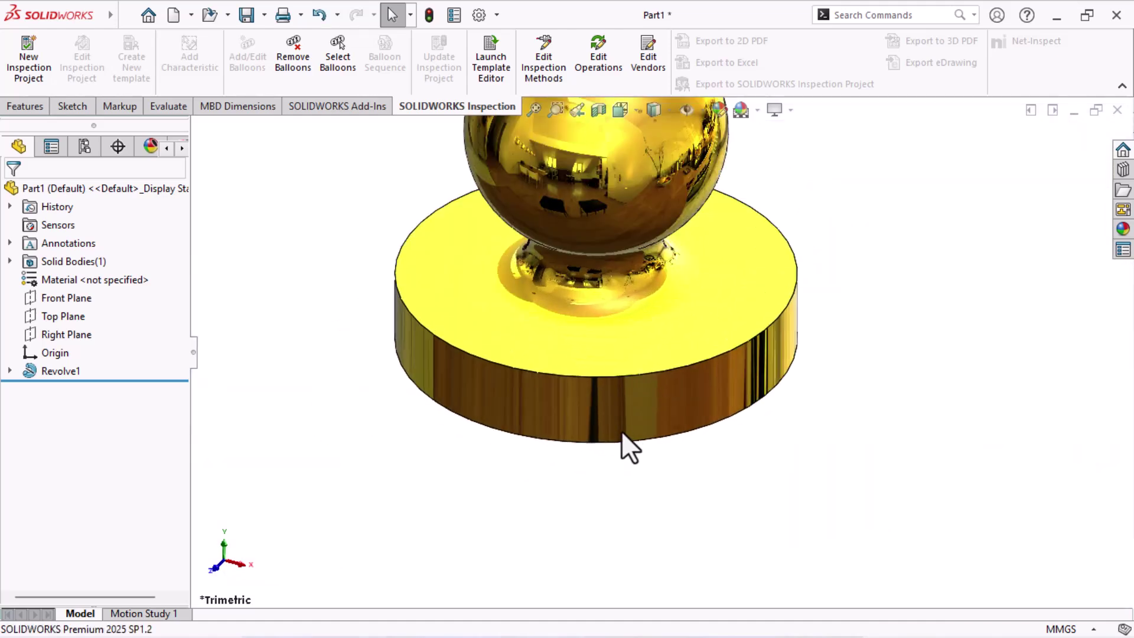
pyautogui.scroll(2, 644, 445)
pyautogui.scroll(3, 585, 203)
pyautogui.scroll(-5, 651, 253)
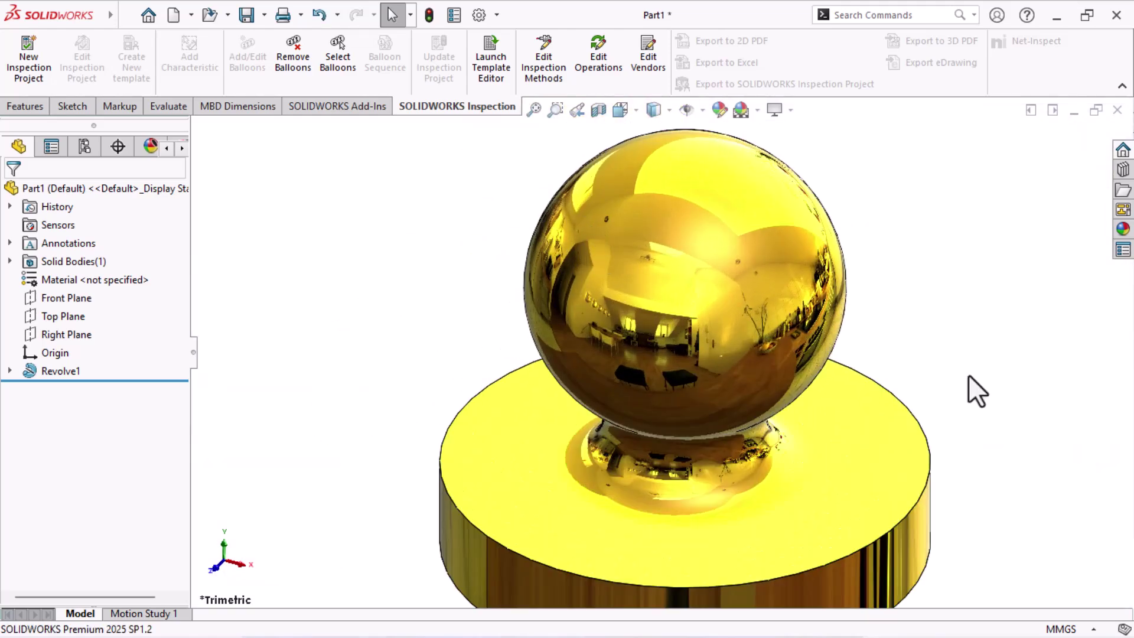
pyautogui.scroll(3, 969, 372)
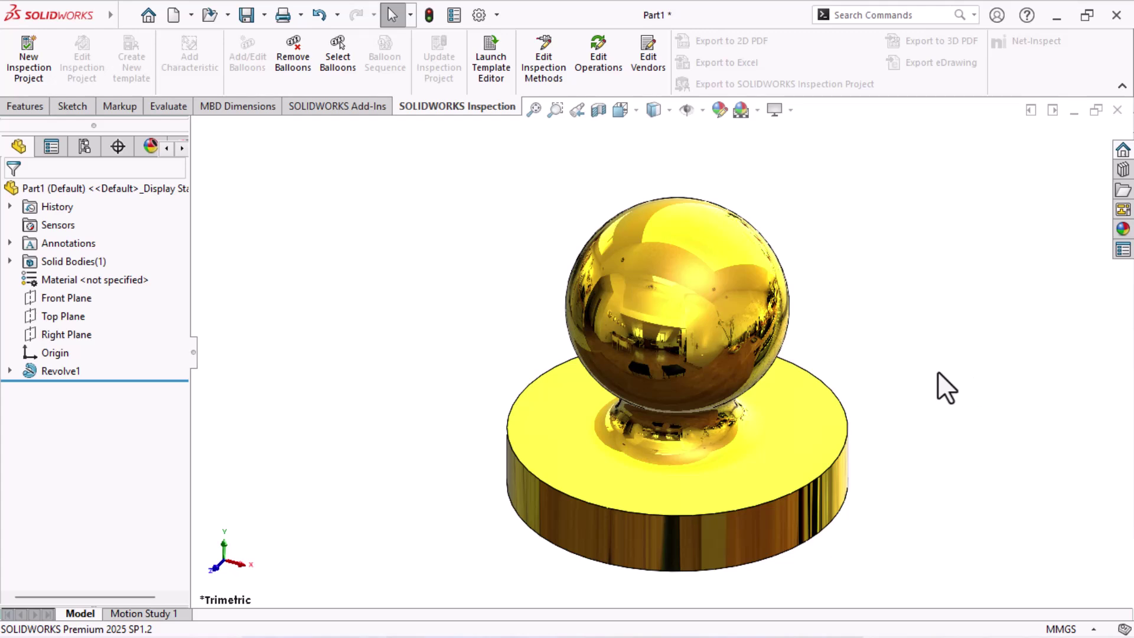
pyautogui.scroll(-2, 938, 374)
# Turn RealView Graphics off and back on to confirm the gold part's reflections return
pyautogui.click(791, 108)
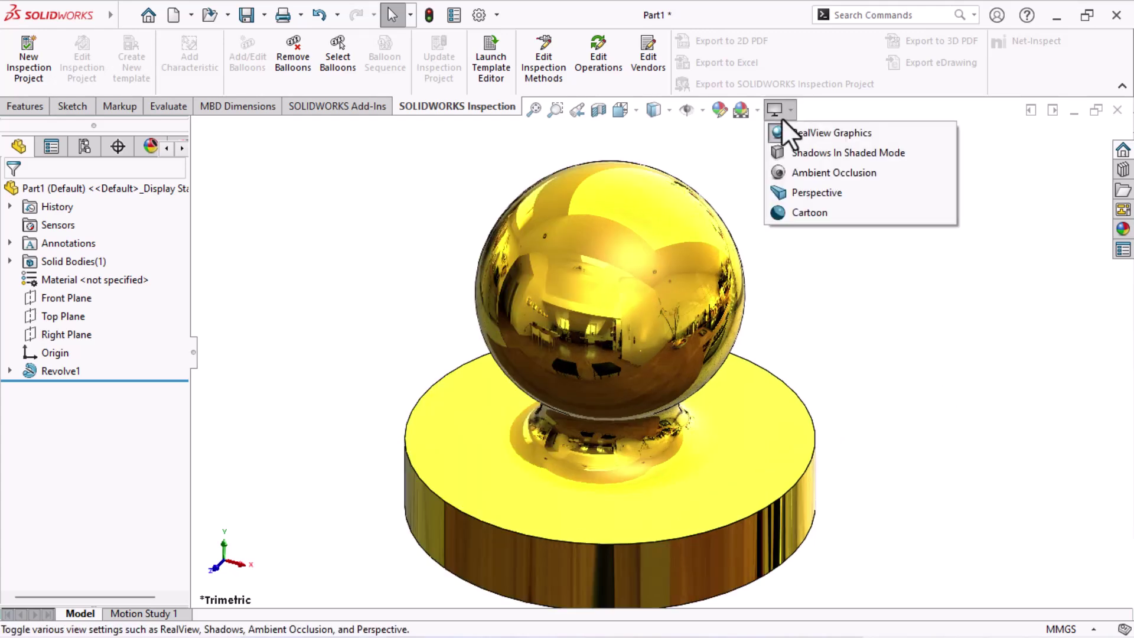
pyautogui.click(792, 133)
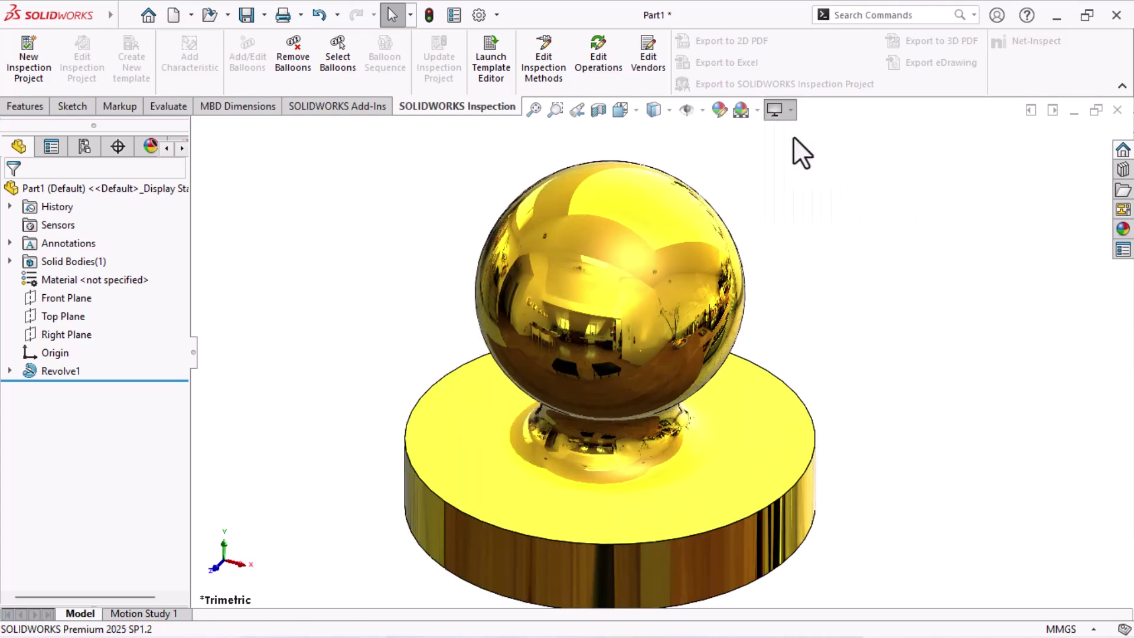
pyautogui.click(787, 114)
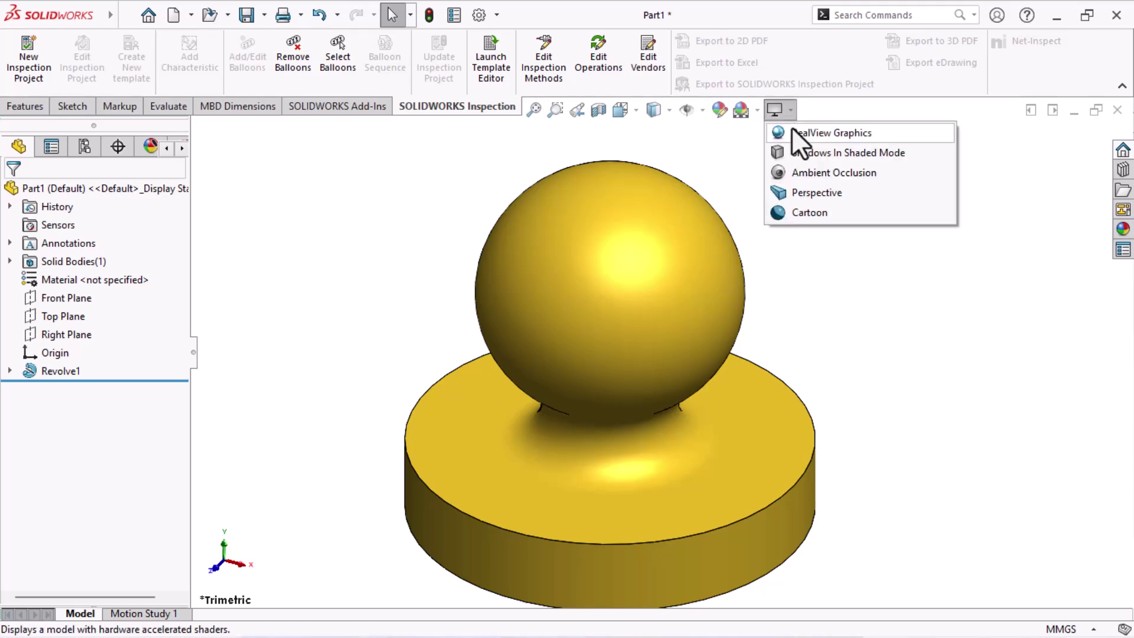
pyautogui.click(793, 129)
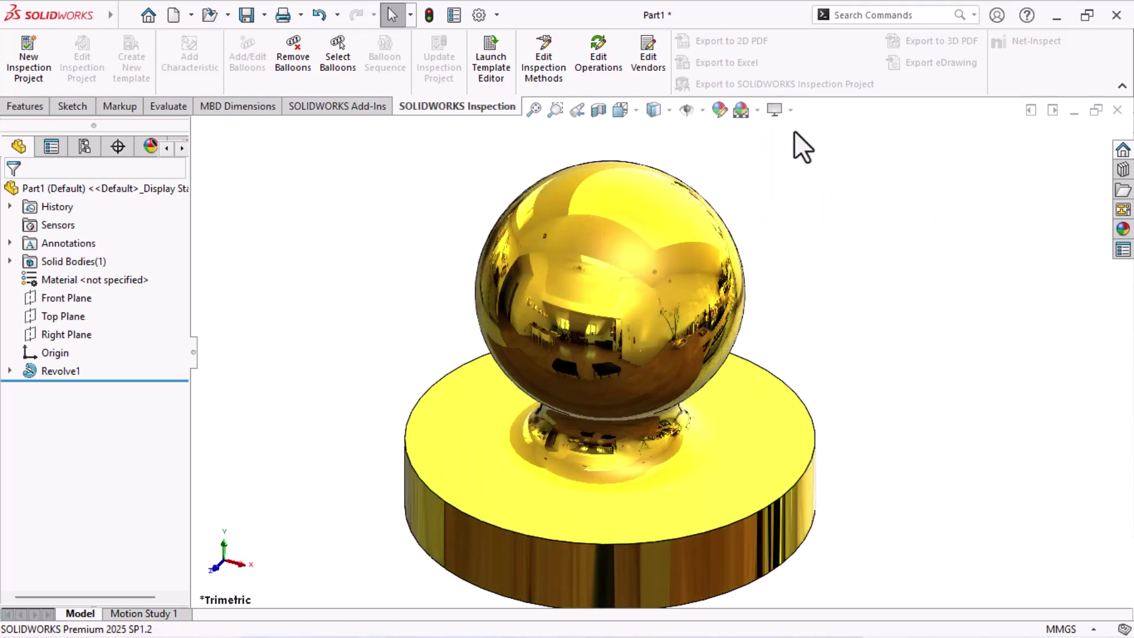
pyautogui.click(112, 12)
# Show the View > Display submenu with RealView Graphics listed as an option
pyautogui.moveTo(180, 19)
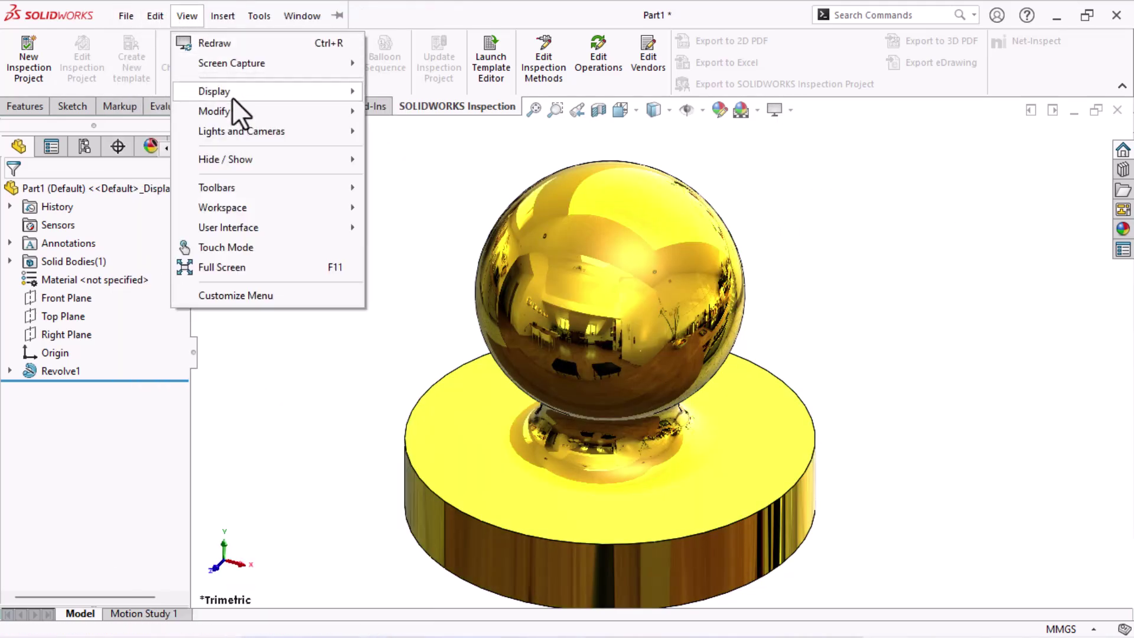
pyautogui.moveTo(232, 97)
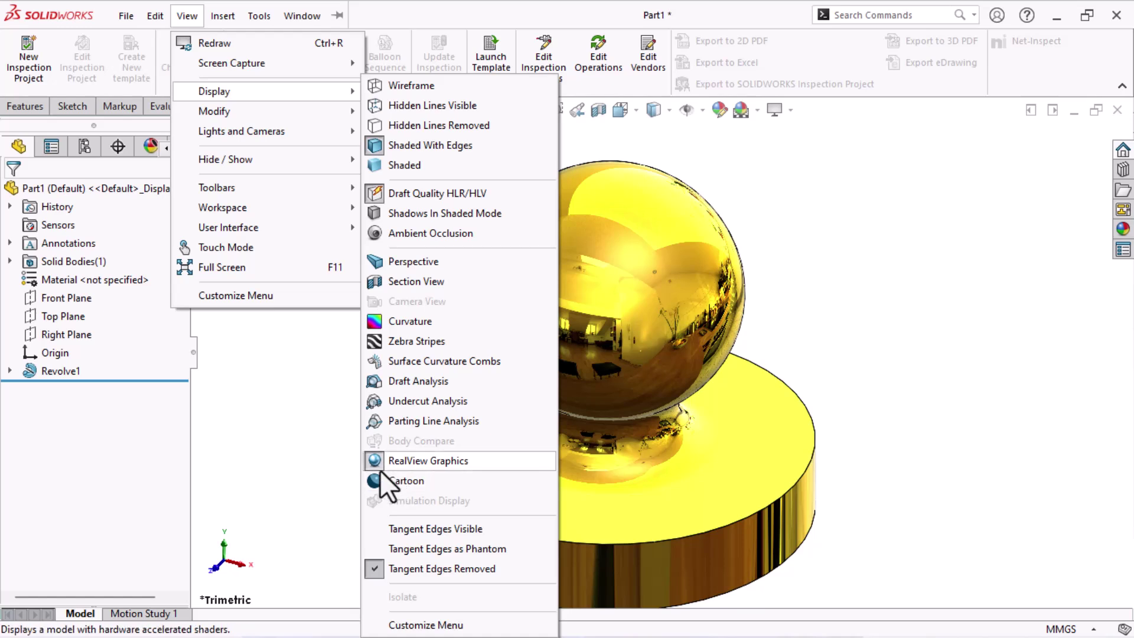
# Cycle RealView Graphics off and on again, then zoom to fit the whole gold part
pyautogui.click(651, 217)
pyautogui.click(793, 110)
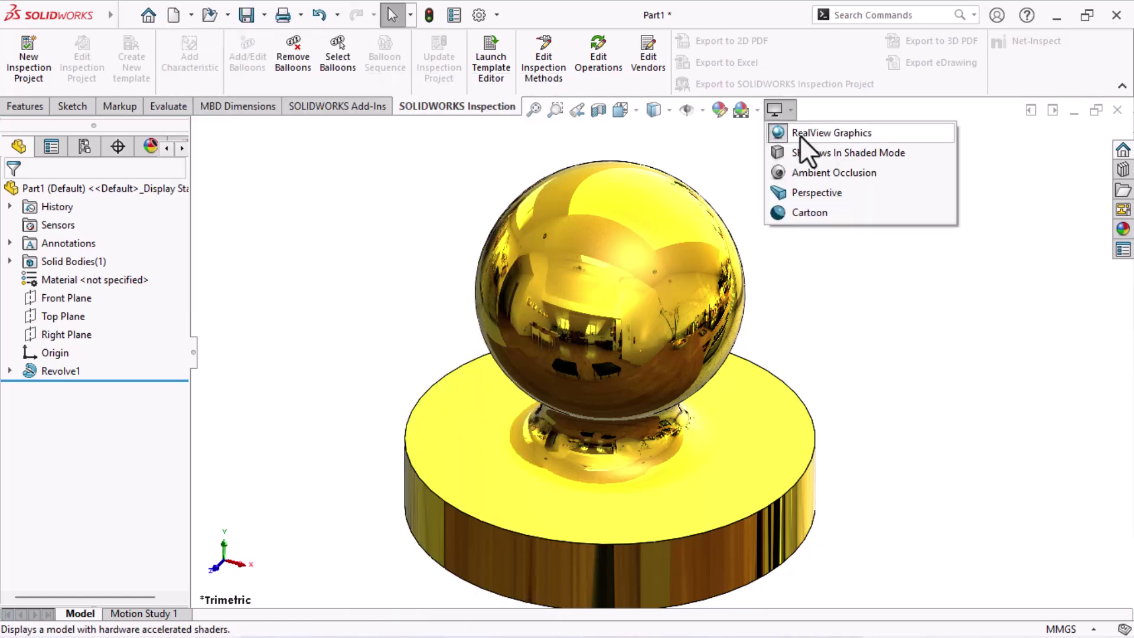
pyautogui.click(800, 136)
pyautogui.click(792, 110)
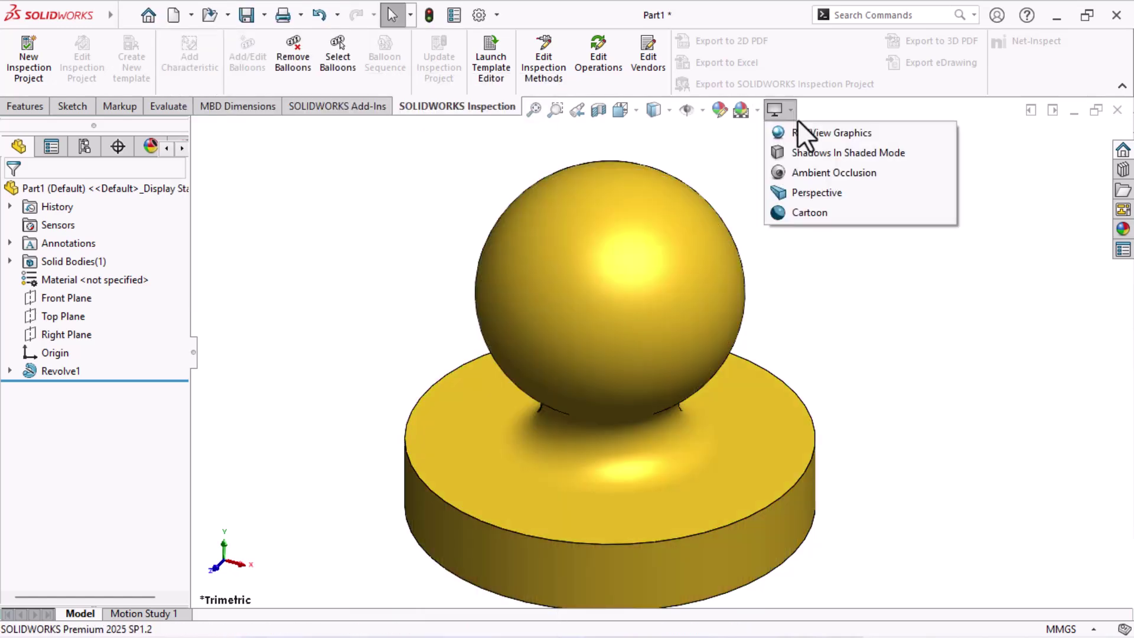
pyautogui.click(800, 132)
pyautogui.press('f')
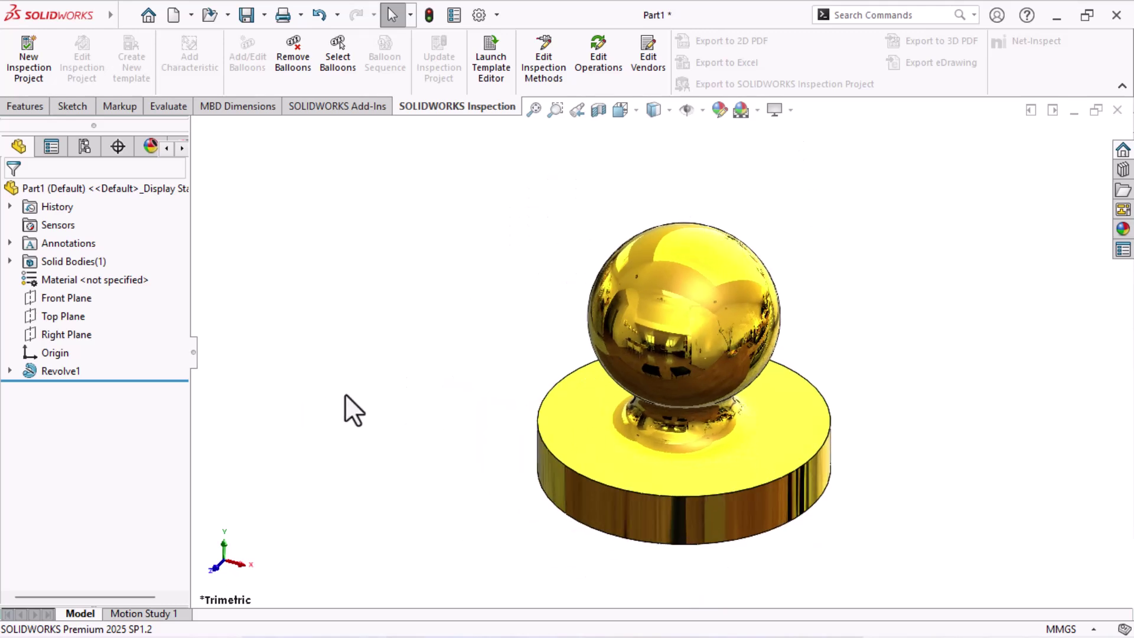